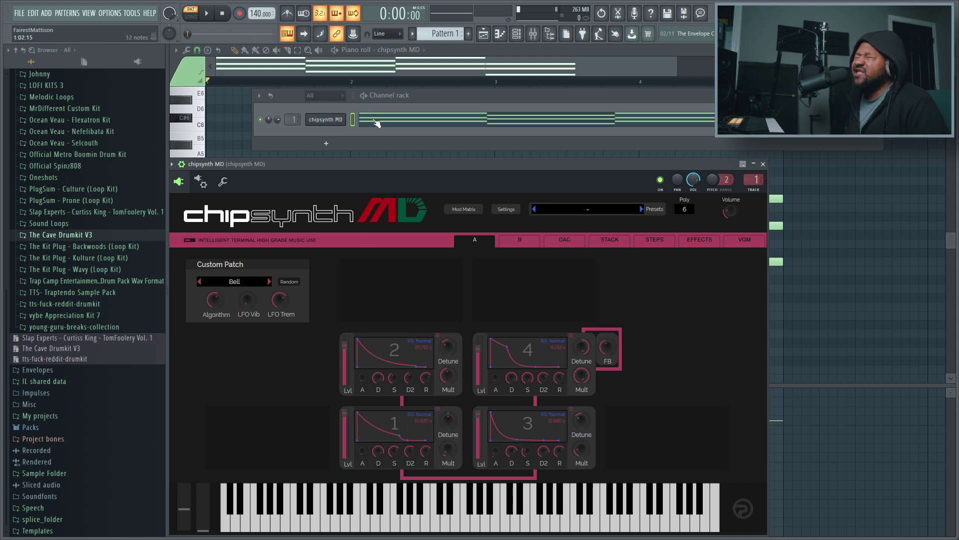
pyautogui.click(375, 122)
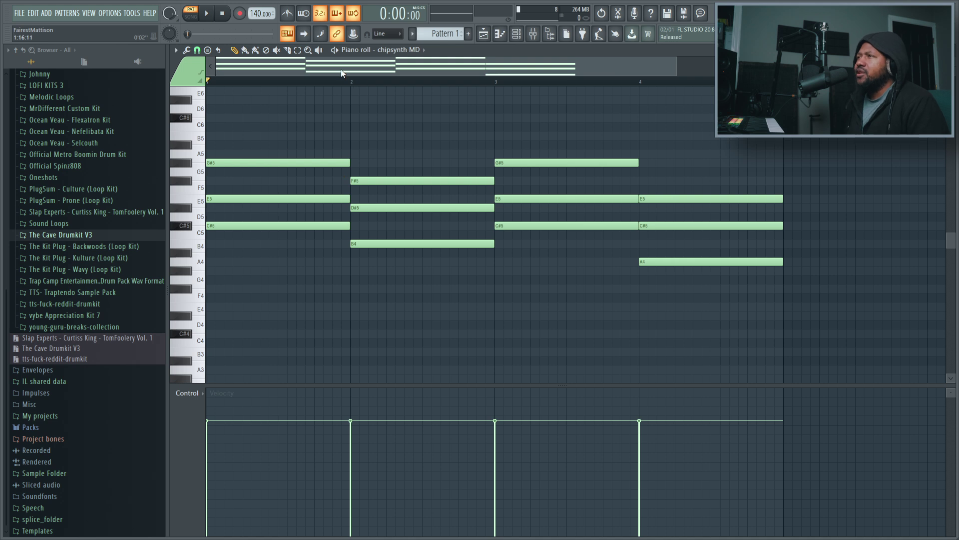
pyautogui.click(210, 16)
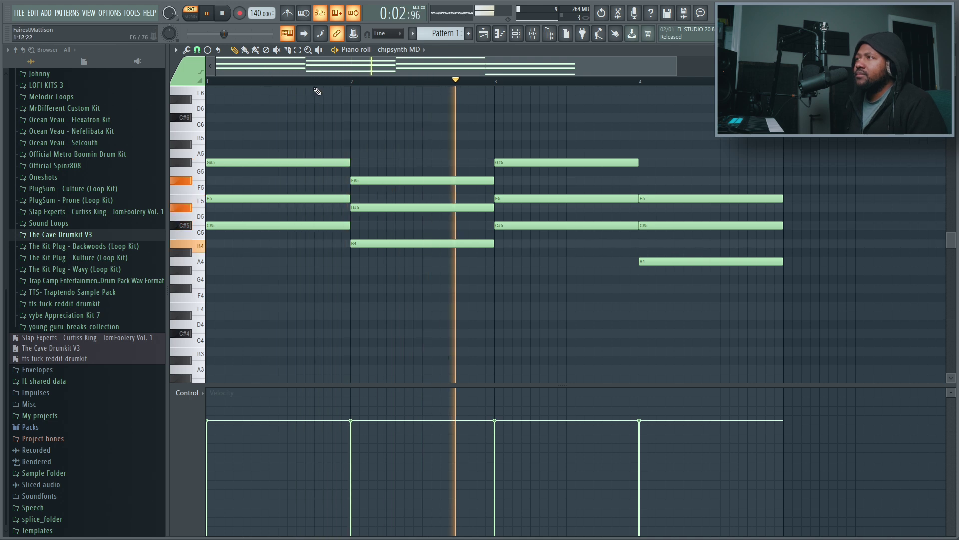
pyautogui.click(223, 18)
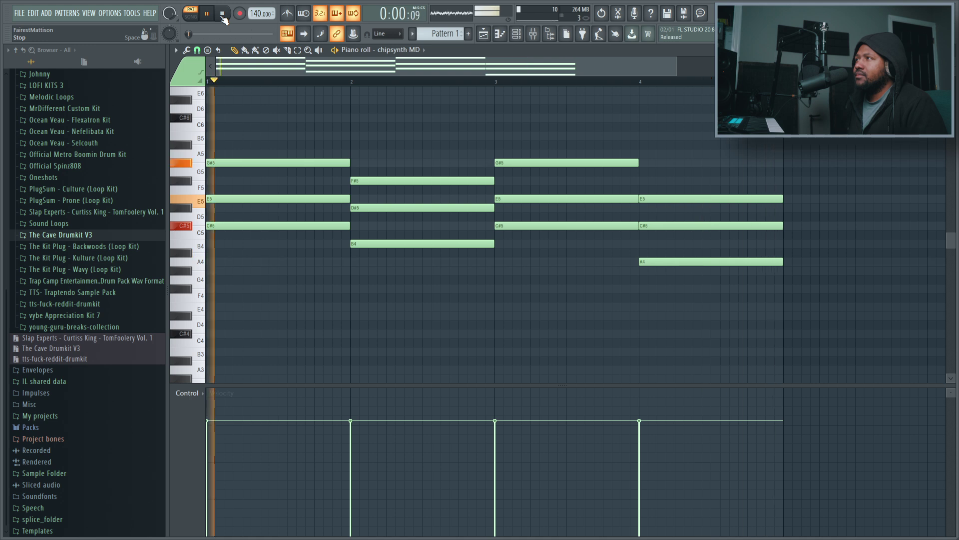
pyautogui.click(532, 34)
pyautogui.click(325, 119)
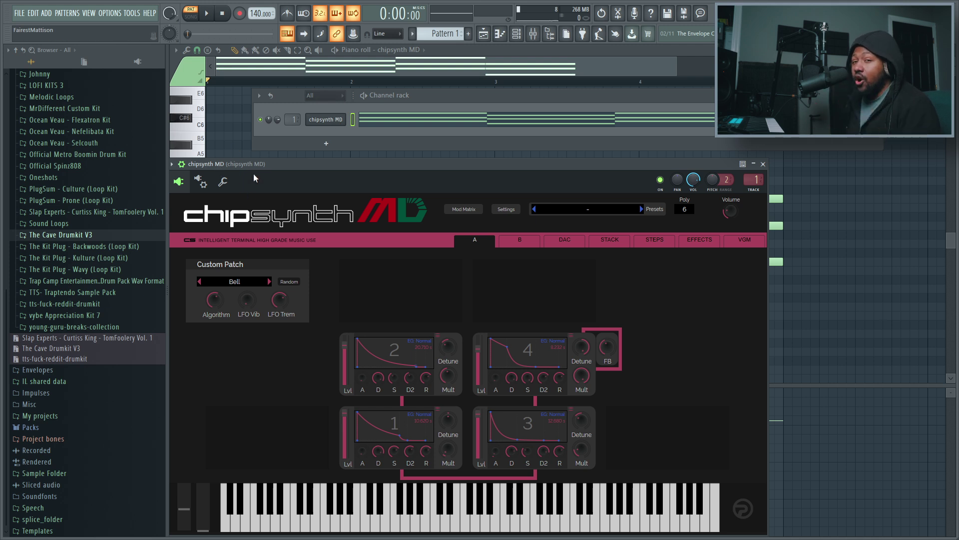
pyautogui.click(182, 164)
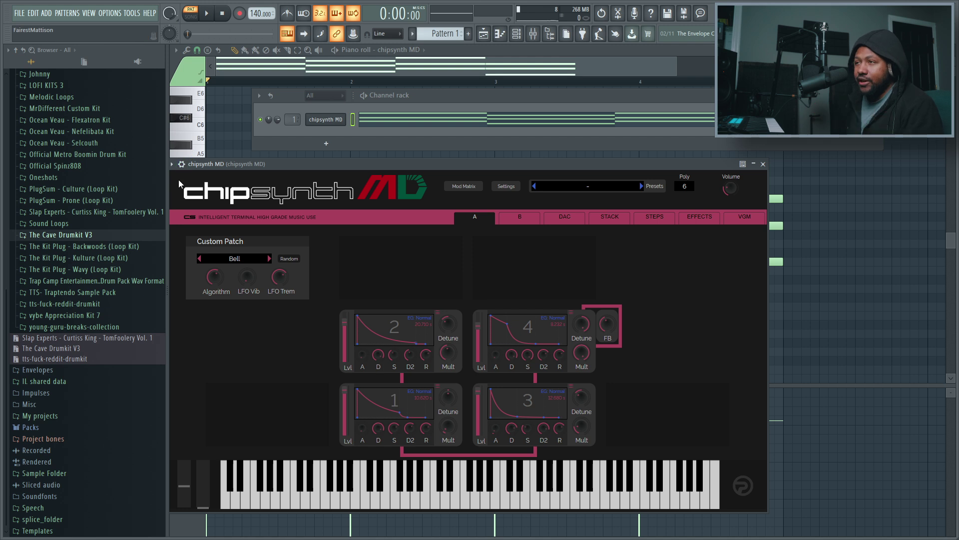
pyautogui.click(182, 164)
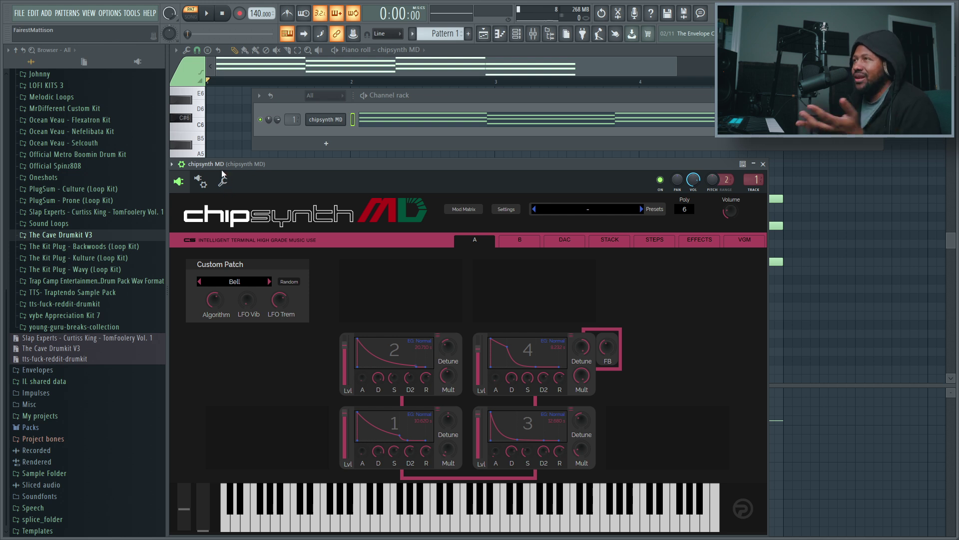
# - Enable the chipsynth MD arpeggiator, audition up, down and bounce, then settle on random direction
pyautogui.click(224, 183)
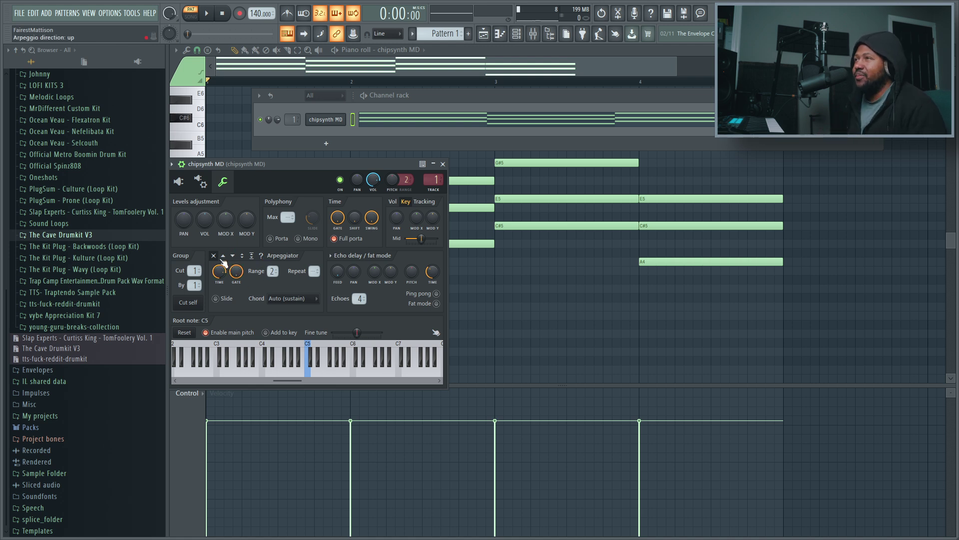
pyautogui.click(223, 257)
pyautogui.press('space')
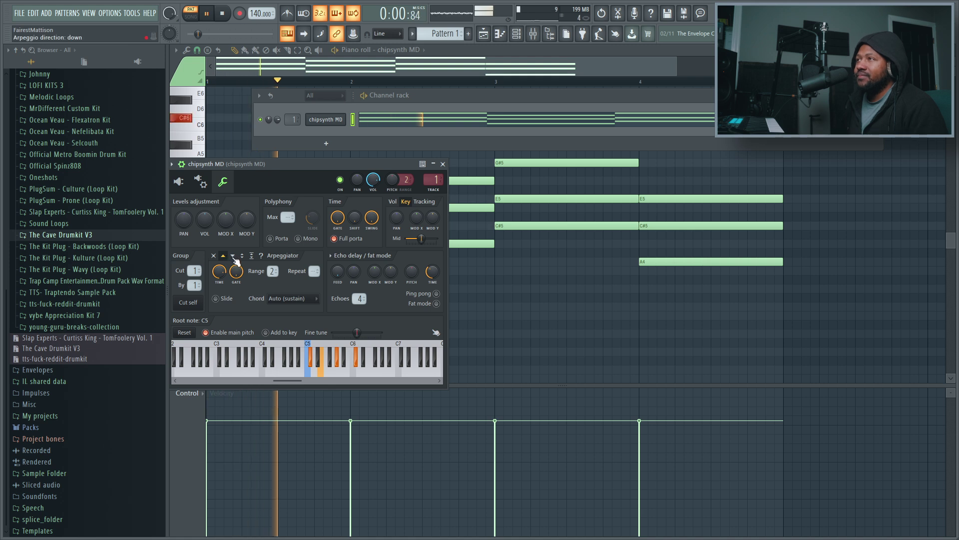
pyautogui.click(233, 256)
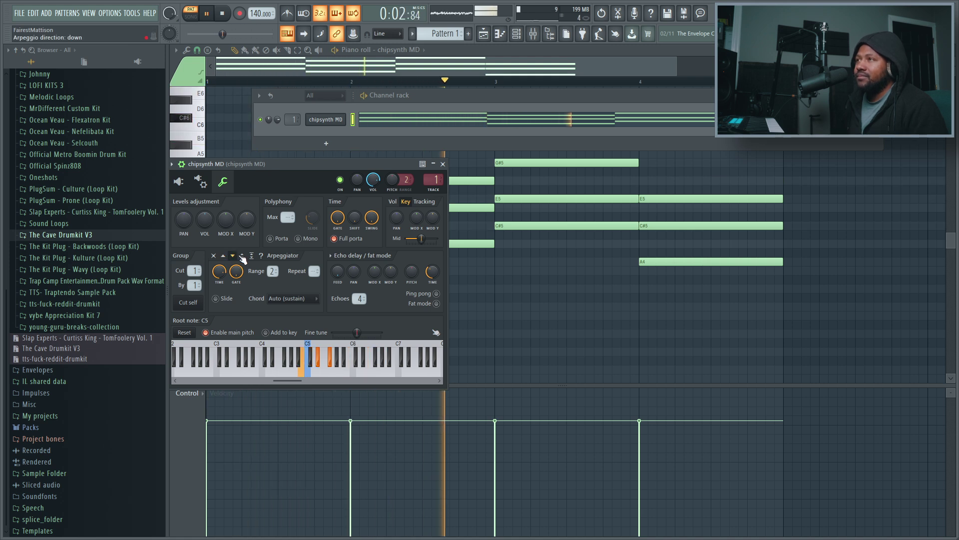
pyautogui.click(244, 255)
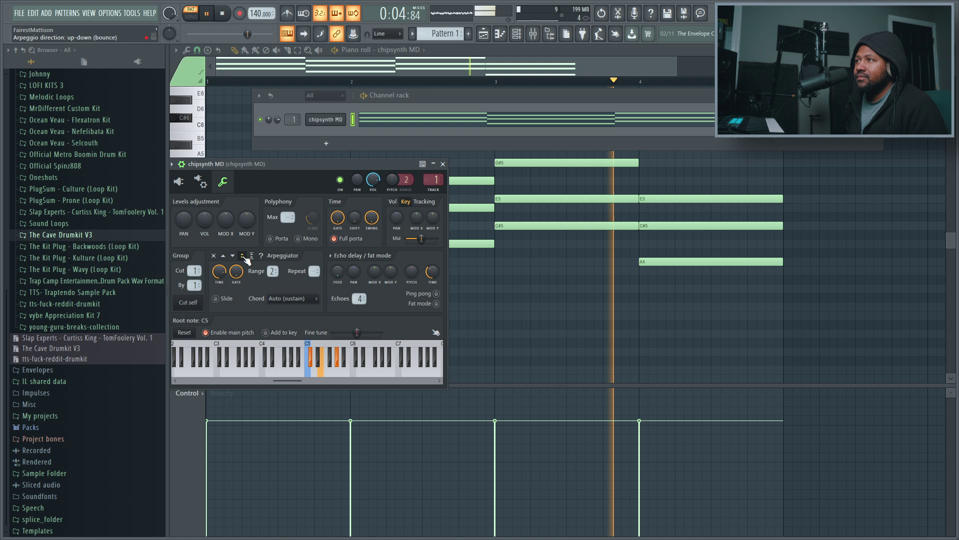
pyautogui.click(252, 256)
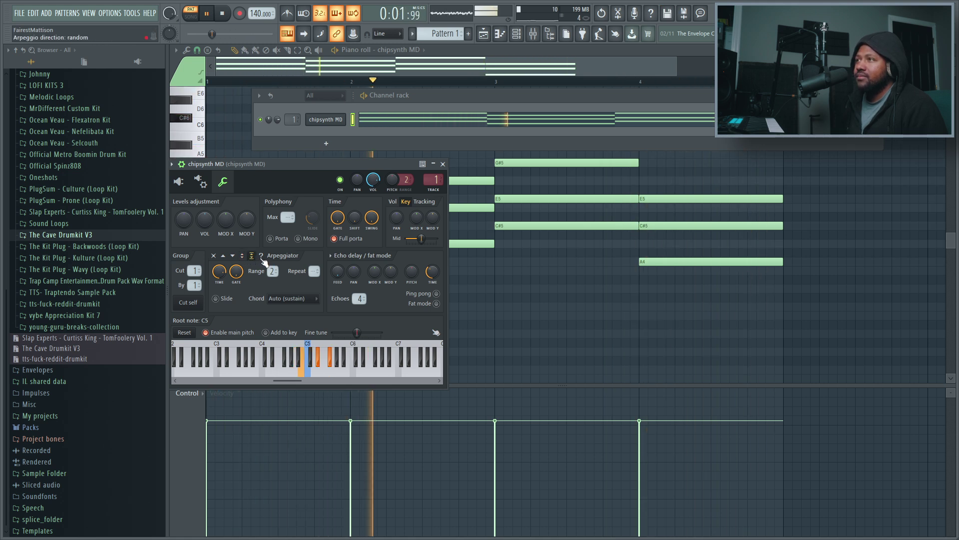
pyautogui.click(260, 256)
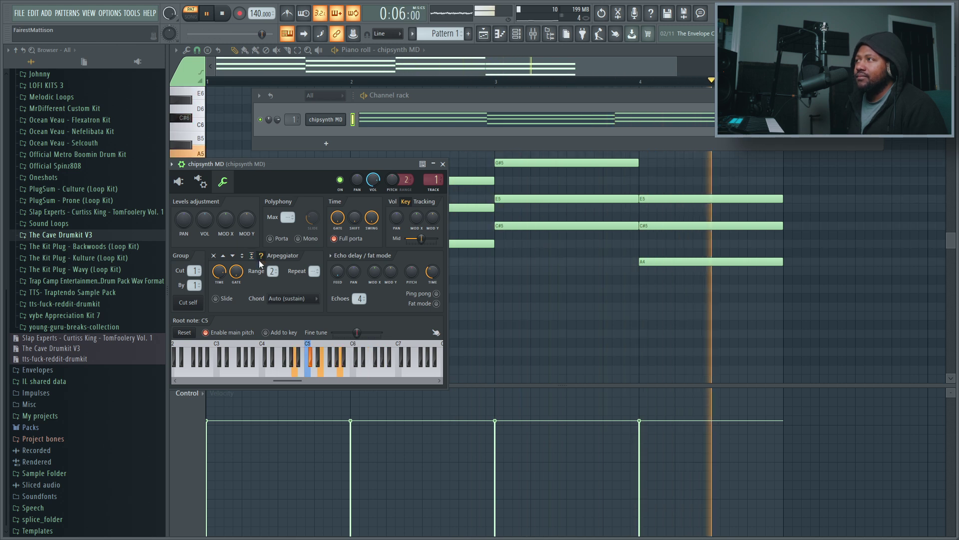
pyautogui.press('space')
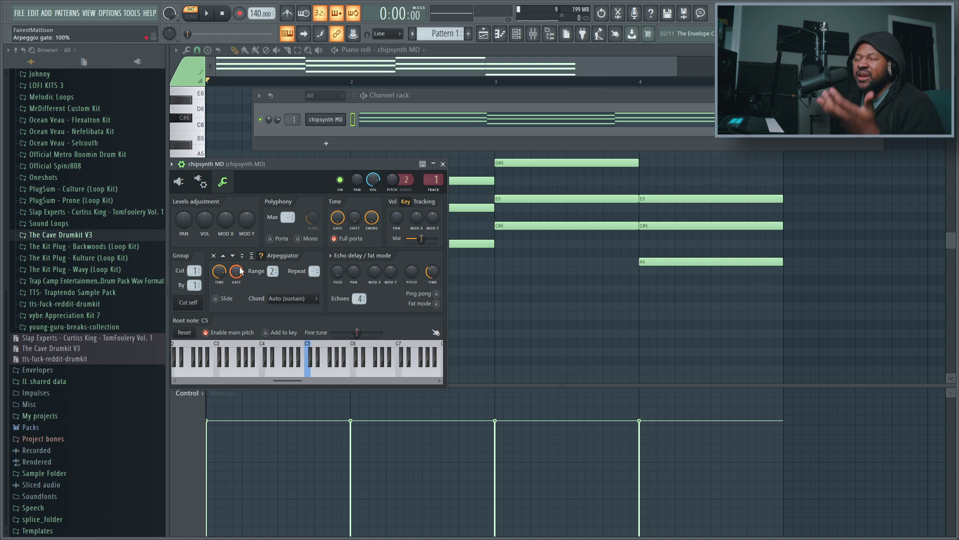
# - Set the arpeggiator Time to 2 steps, after briefly trying 1/4 step, and preview it
pyautogui.rightClick(229, 278)
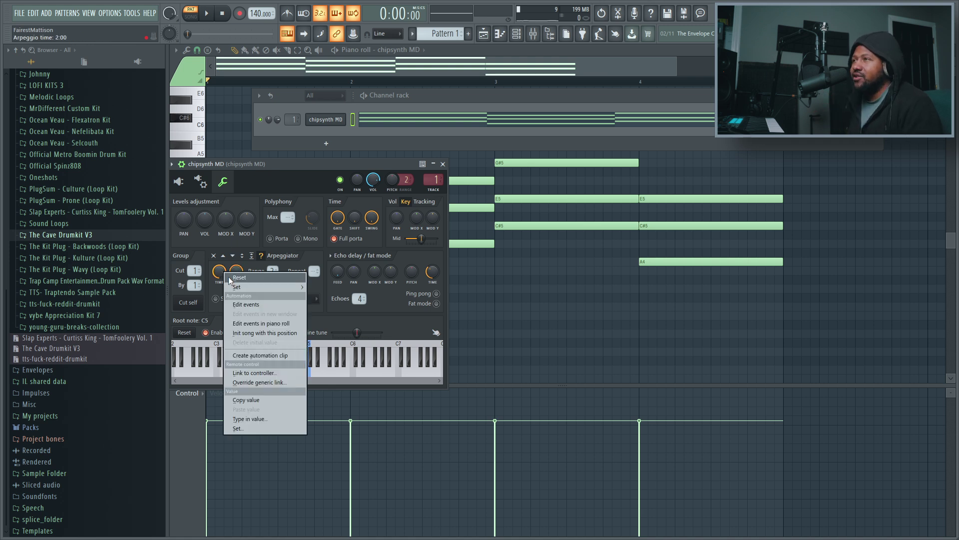
pyautogui.moveTo(240, 287)
pyautogui.click(315, 289)
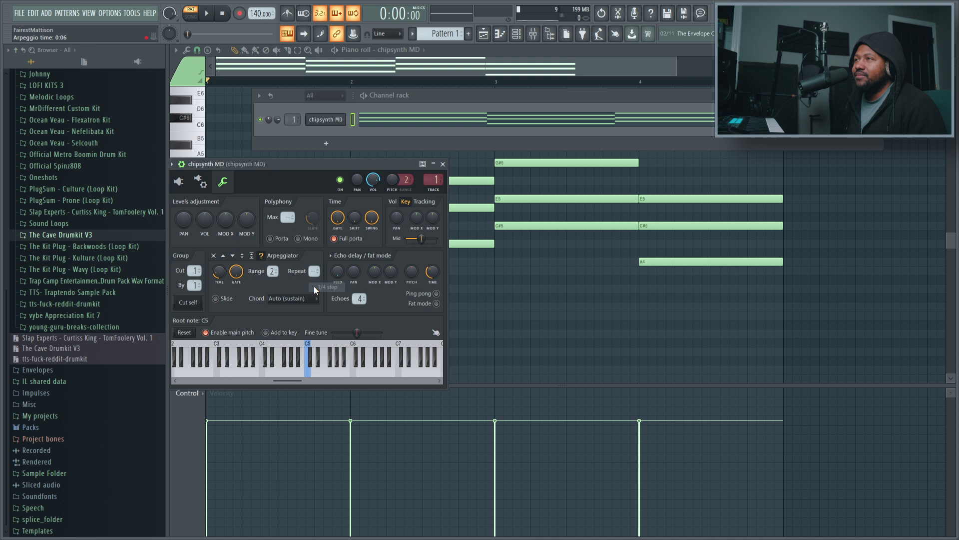
pyautogui.rightClick(223, 279)
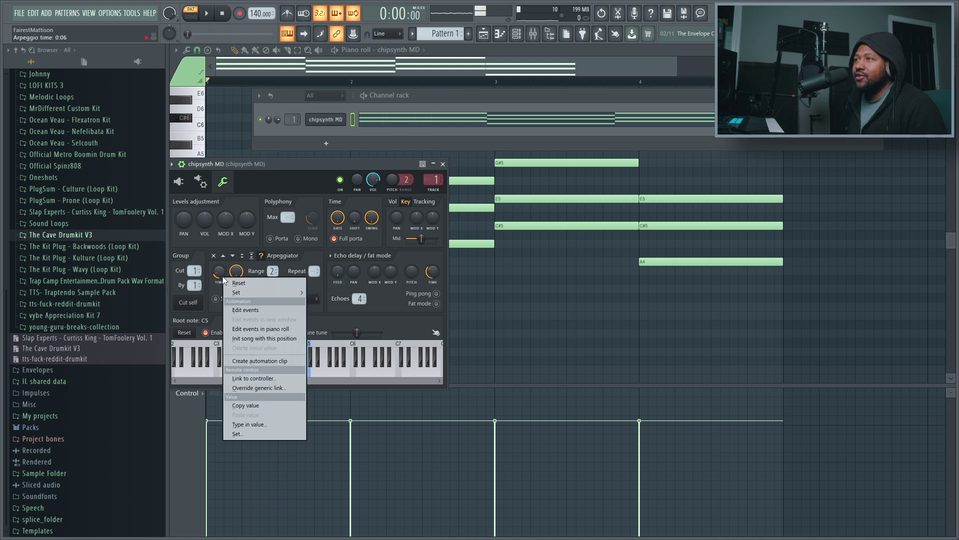
pyautogui.moveTo(239, 292)
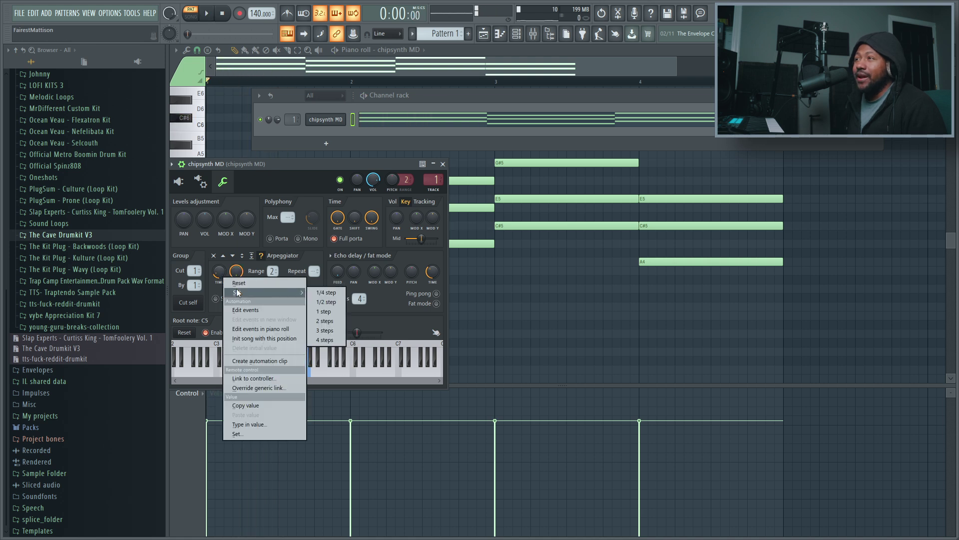
pyautogui.click(325, 321)
pyautogui.press('space')
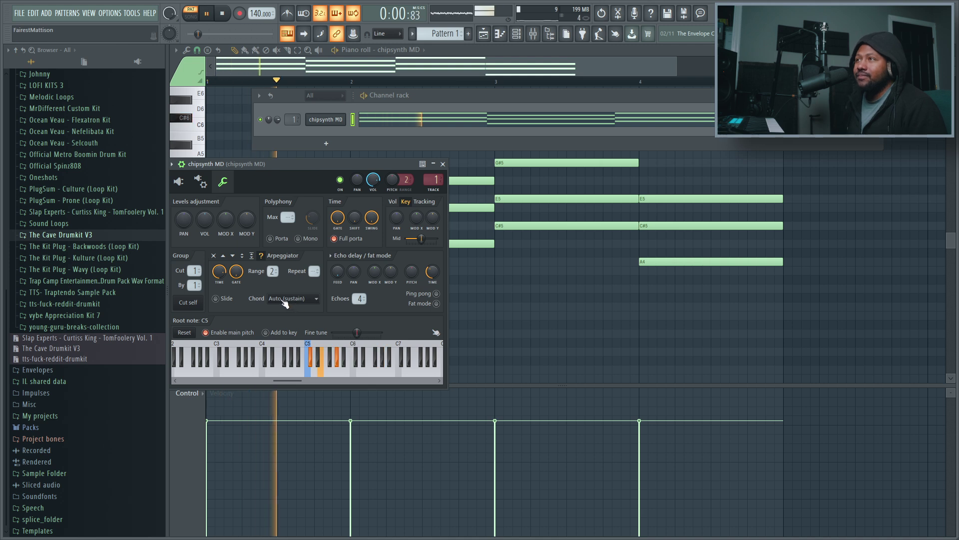
pyautogui.press('space')
# - Bring the arpeggio gate to about 23% and return to the synth's main editor
pyautogui.moveTo(236, 272); pyautogui.dragTo(236, 280)
pyautogui.press('space')
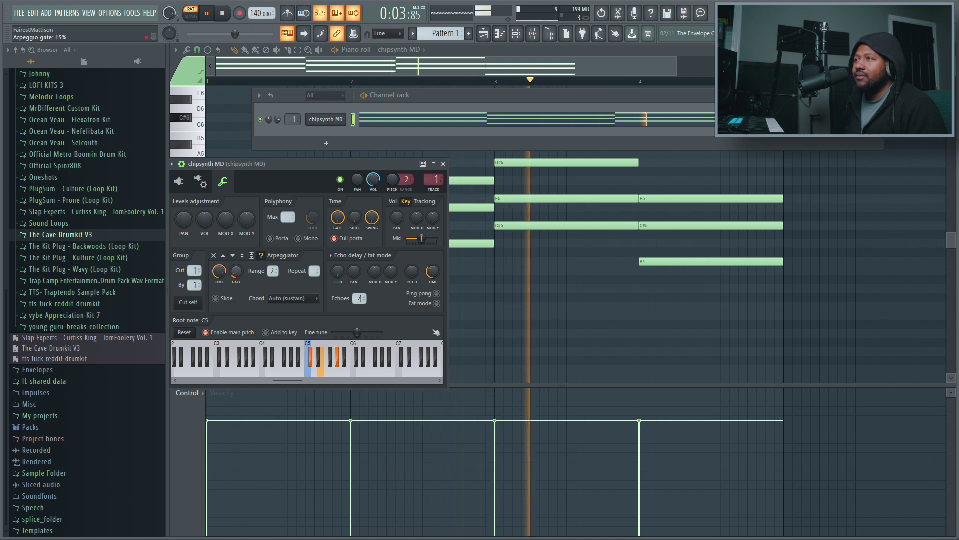
pyautogui.moveTo(239, 272); pyautogui.dragTo(240, 272)
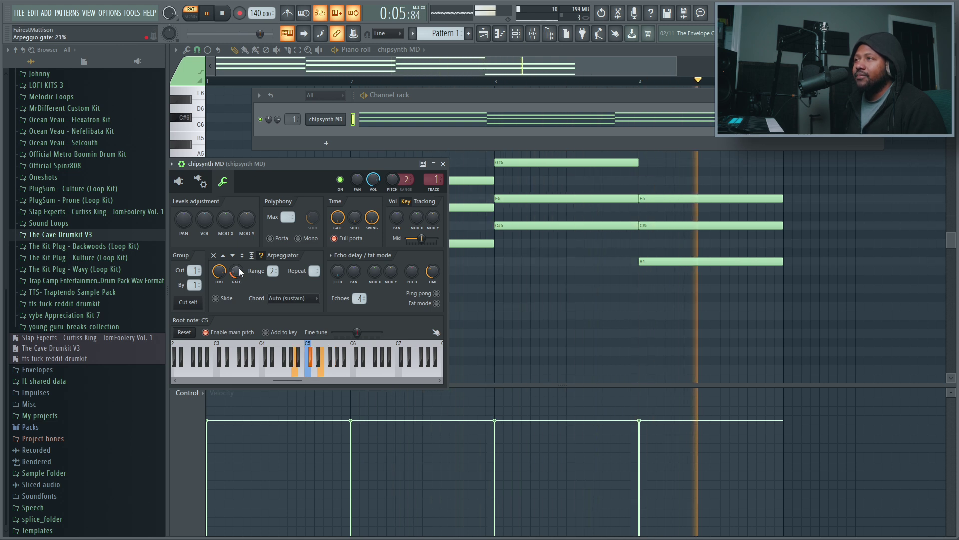
pyautogui.press('space')
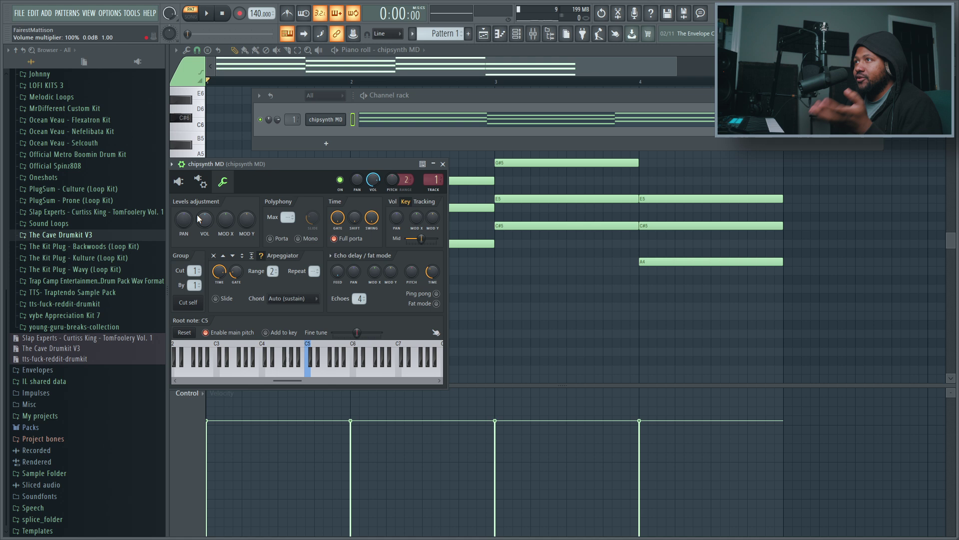
pyautogui.click(184, 191)
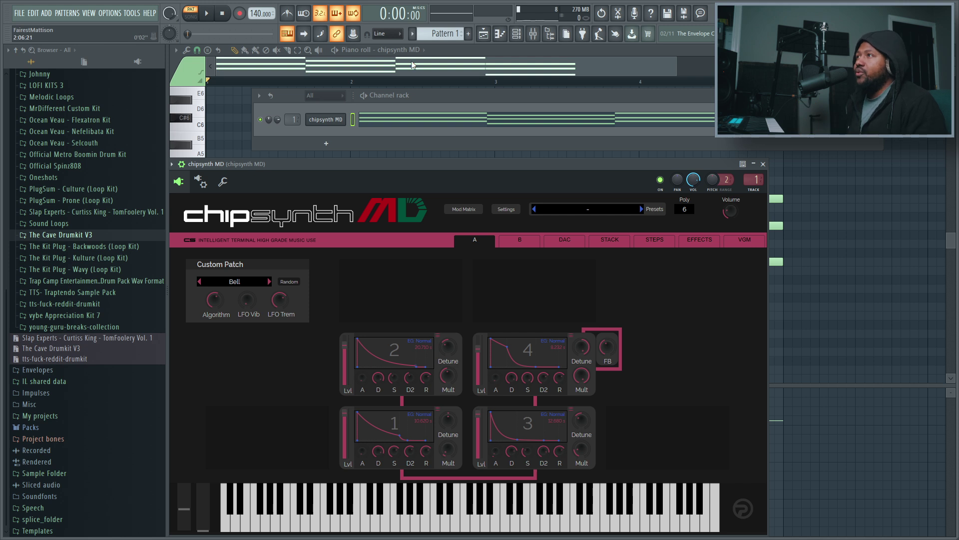
# - Burn the chipsynth MD arpeggio into the current pattern and confirm turning the arpeggiator off
pyautogui.rightClick(342, 120)
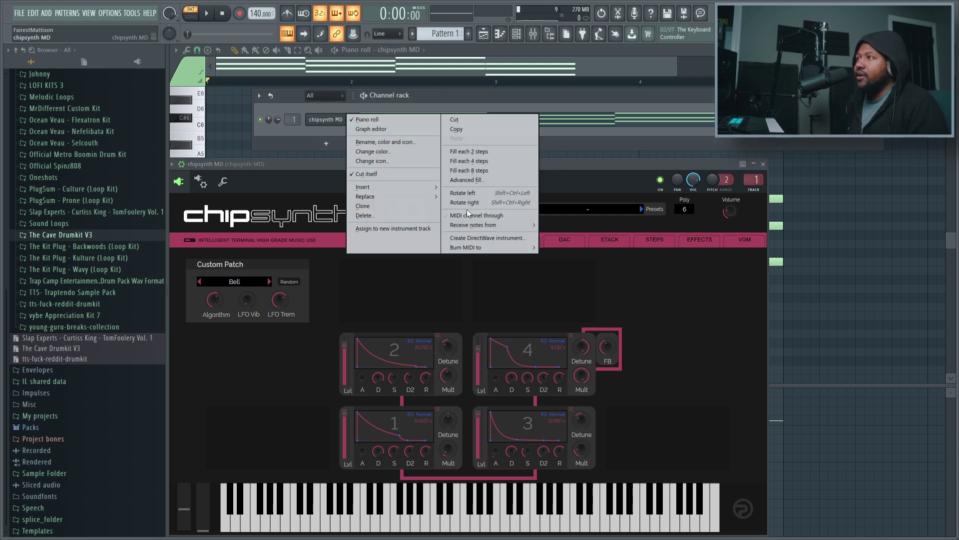
pyautogui.moveTo(470, 247)
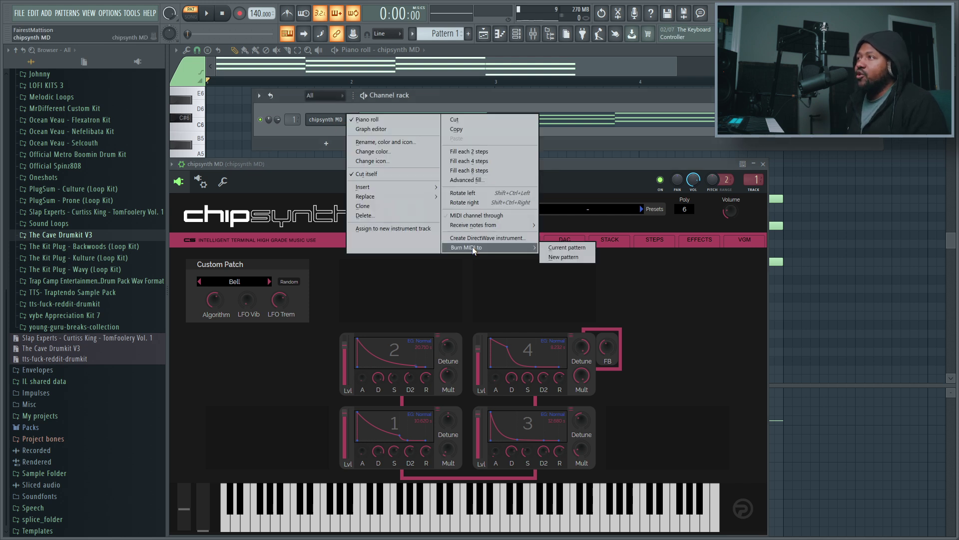
pyautogui.click(562, 248)
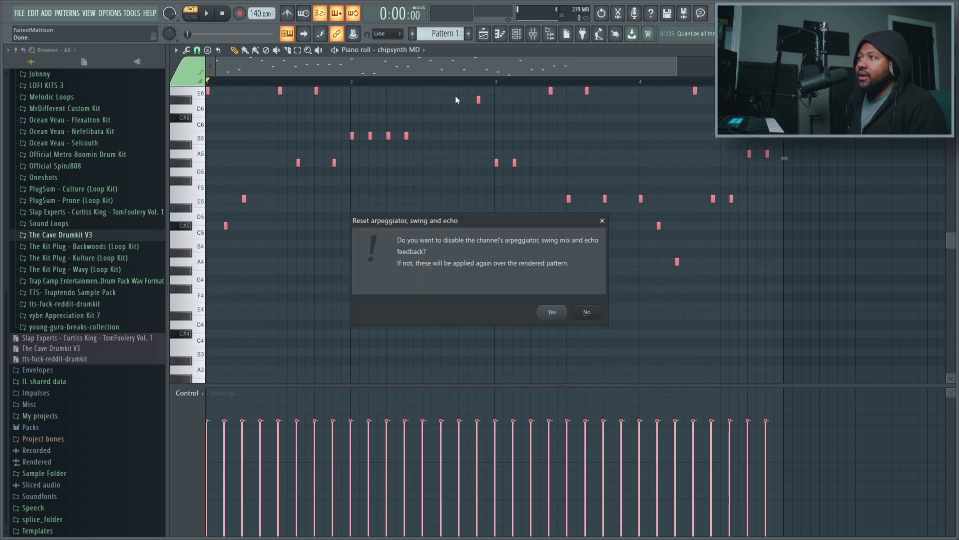
pyautogui.click(551, 312)
pyautogui.scroll(4, 278, 192)
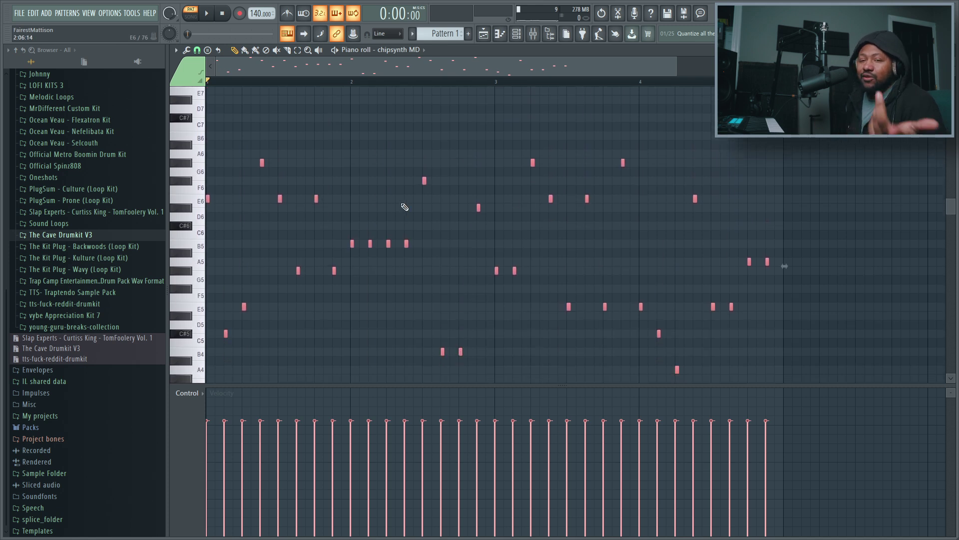
# - Add a C#6 note late in bar 4 of the burned arpeggio and preview it
pyautogui.press('space')
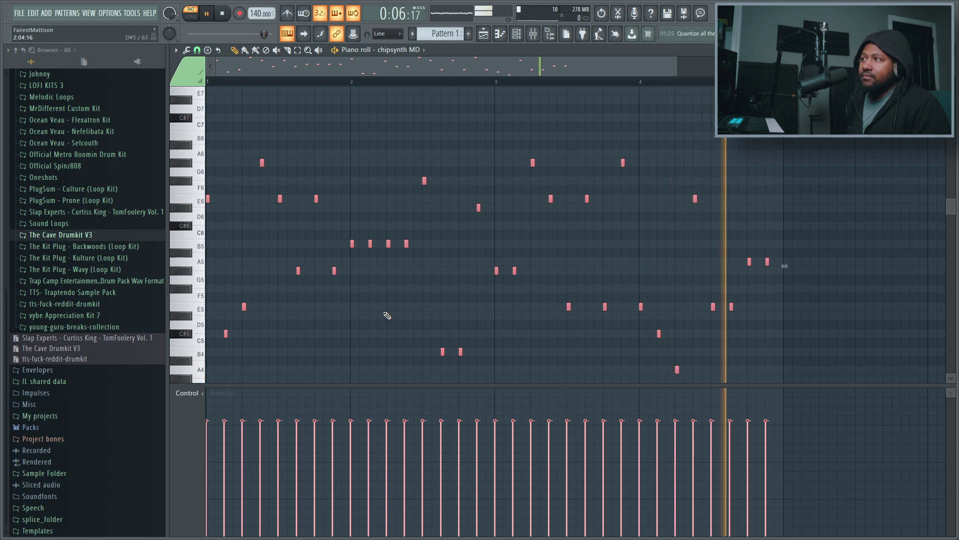
pyautogui.press('space')
pyautogui.click(389, 244)
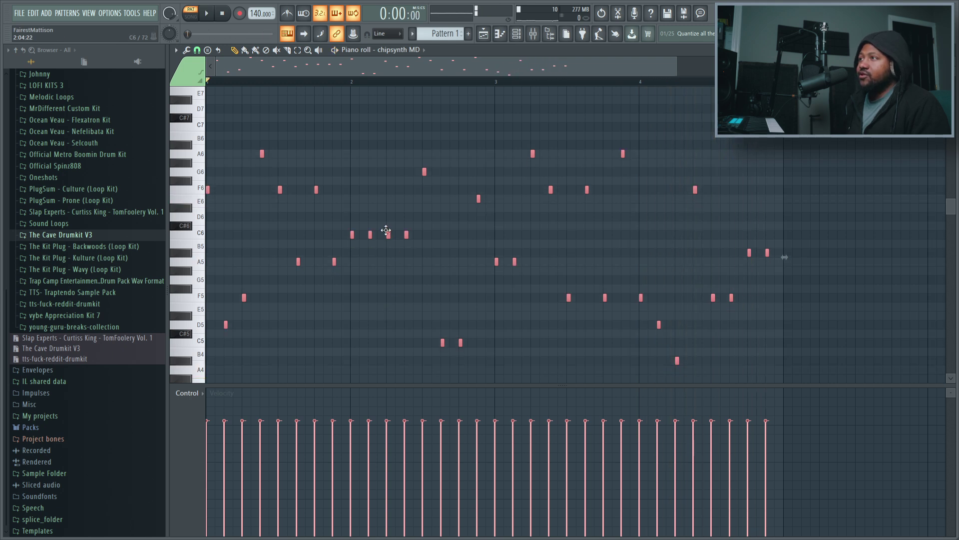
pyautogui.moveTo(389, 245); pyautogui.dragTo(370, 261)
pyautogui.press('space')
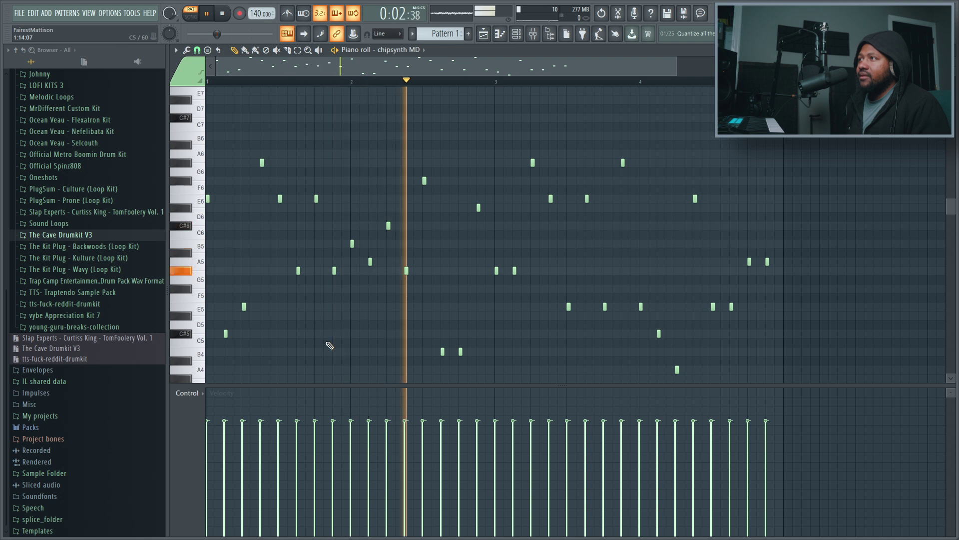
pyautogui.press('space')
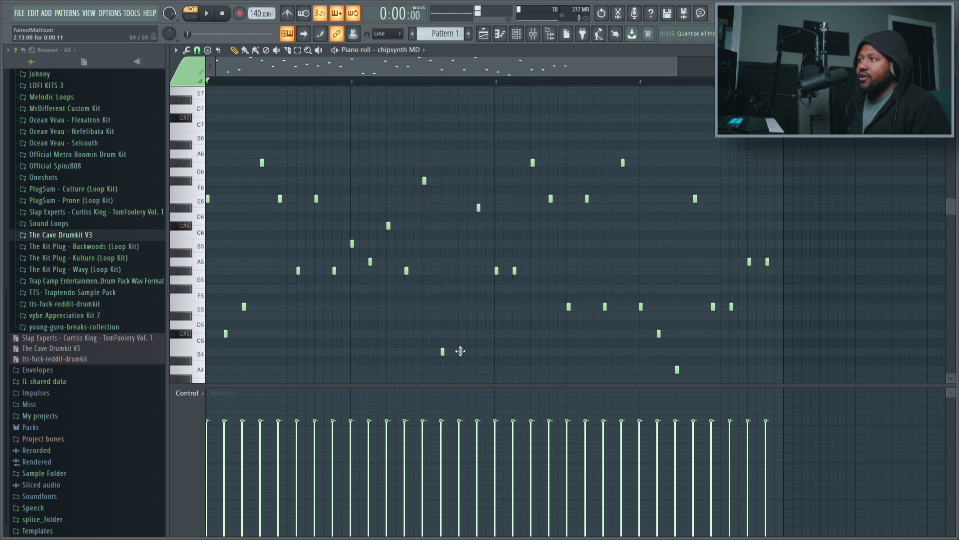
# - Repitch melody notes: B4 to C#5, G5 to A5, E5 to C#5, E5 to F#5, final A5 to B5
pyautogui.moveTo(460, 351); pyautogui.dragTo(460, 333)
pyautogui.moveTo(516, 273); pyautogui.dragTo(515, 258)
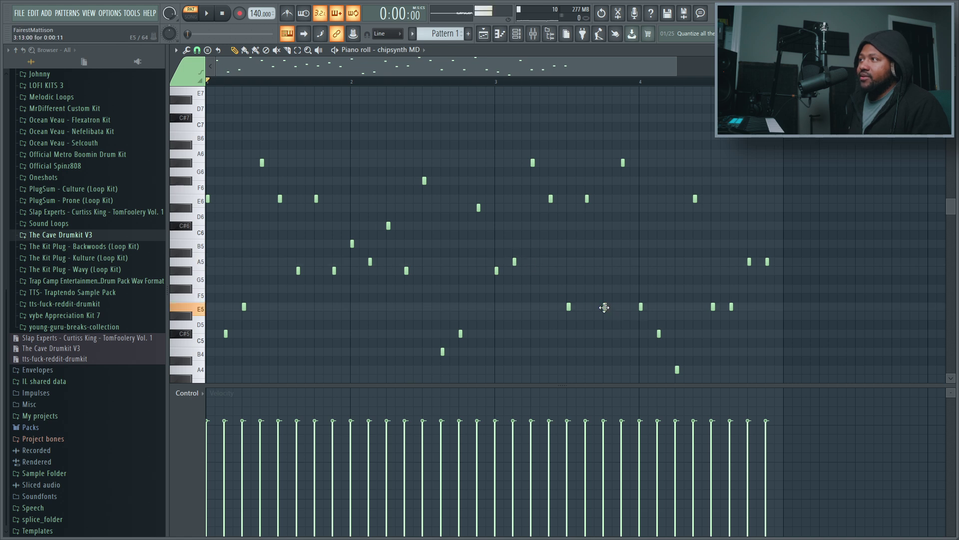
pyautogui.moveTo(604, 306); pyautogui.dragTo(605, 334)
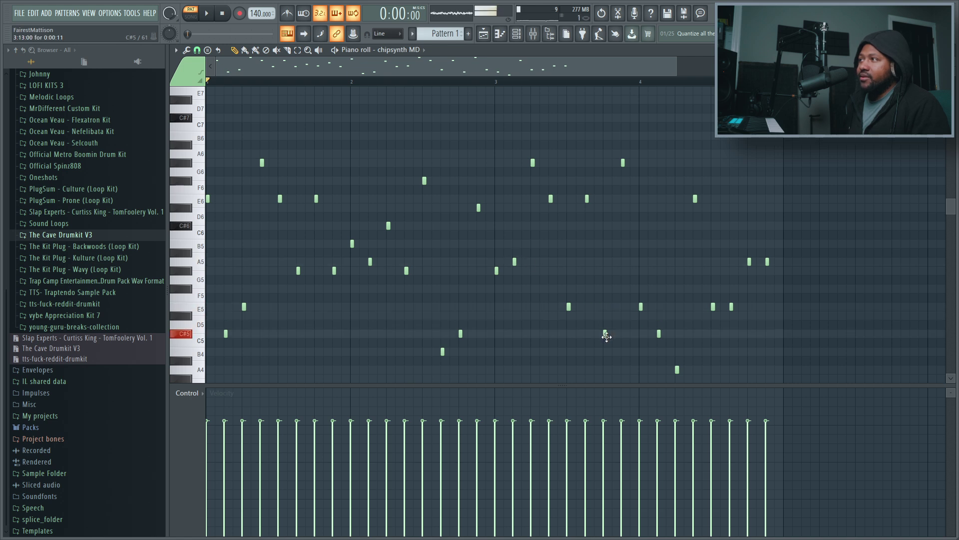
pyautogui.moveTo(711, 306); pyautogui.dragTo(713, 289)
pyautogui.click(712, 308)
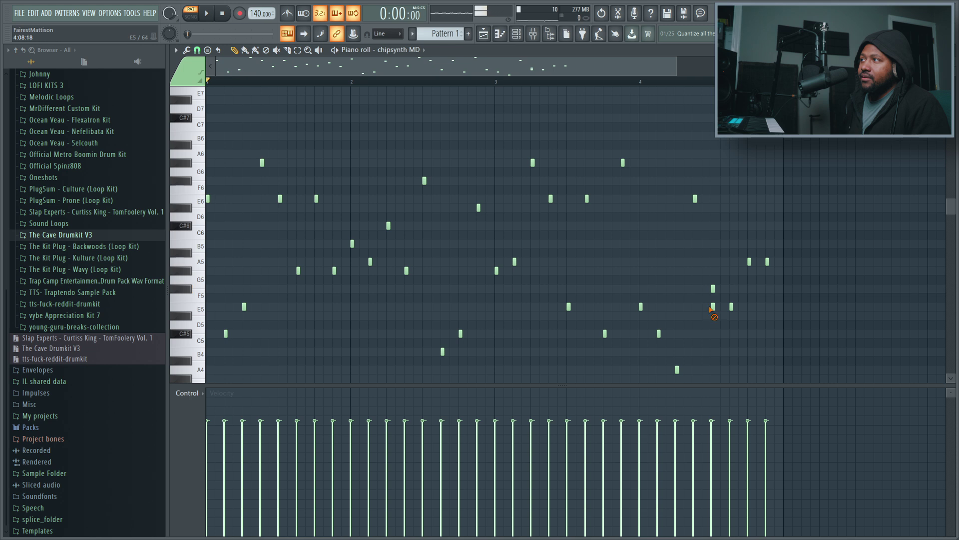
pyautogui.click(768, 260)
pyautogui.moveTo(767, 252); pyautogui.dragTo(767, 243)
pyautogui.press('space')
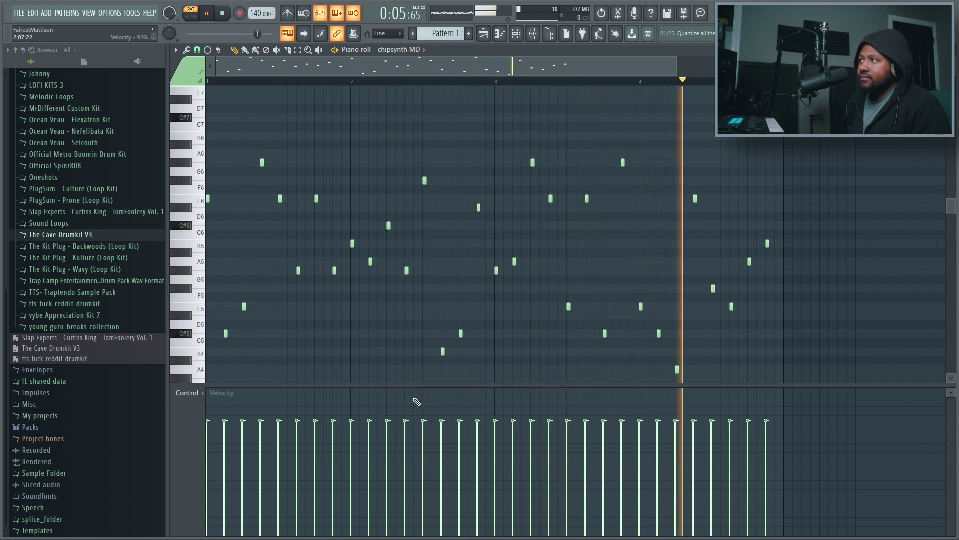
pyautogui.press('space')
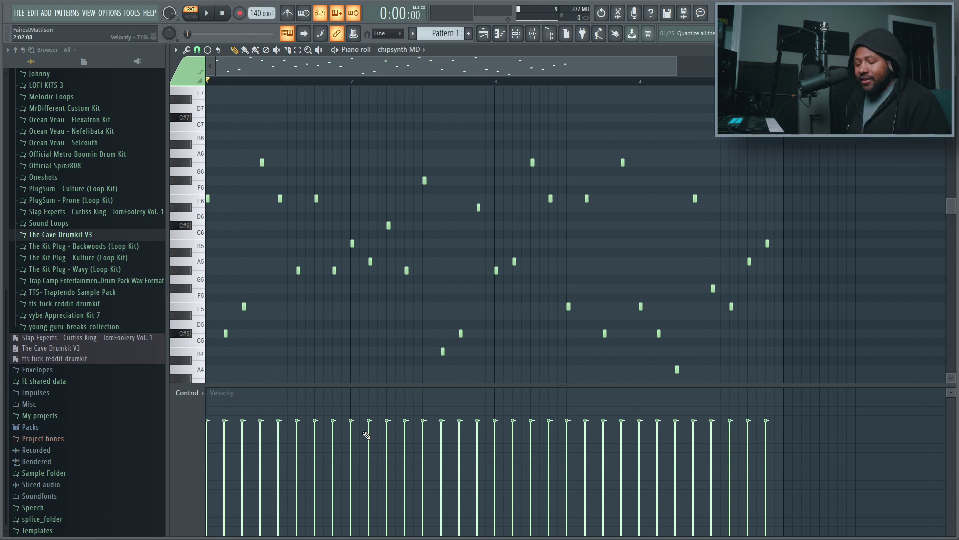
# - Lengthen every note to a full step with Alt+Q, preview, and show the Channel rack
pyautogui.hotkey('alt', 'q')
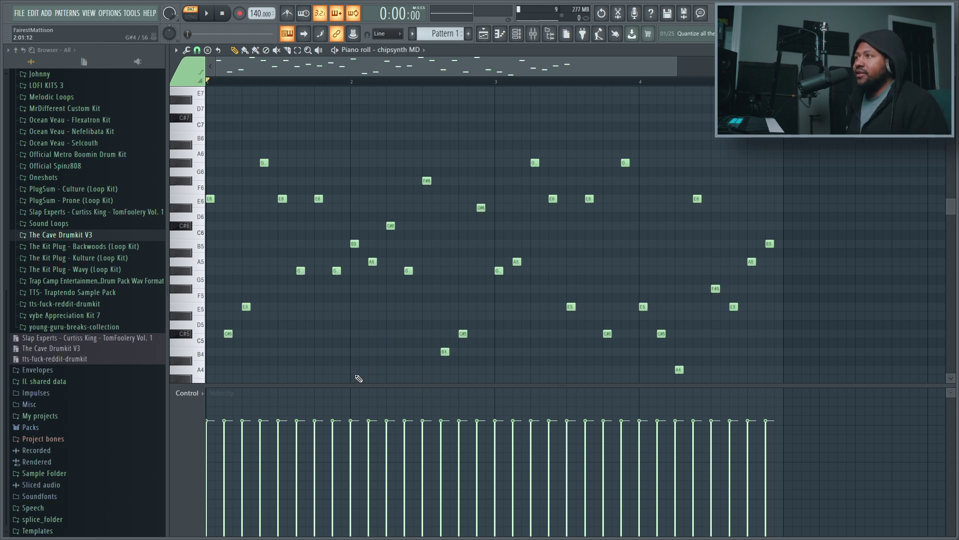
pyautogui.press('space')
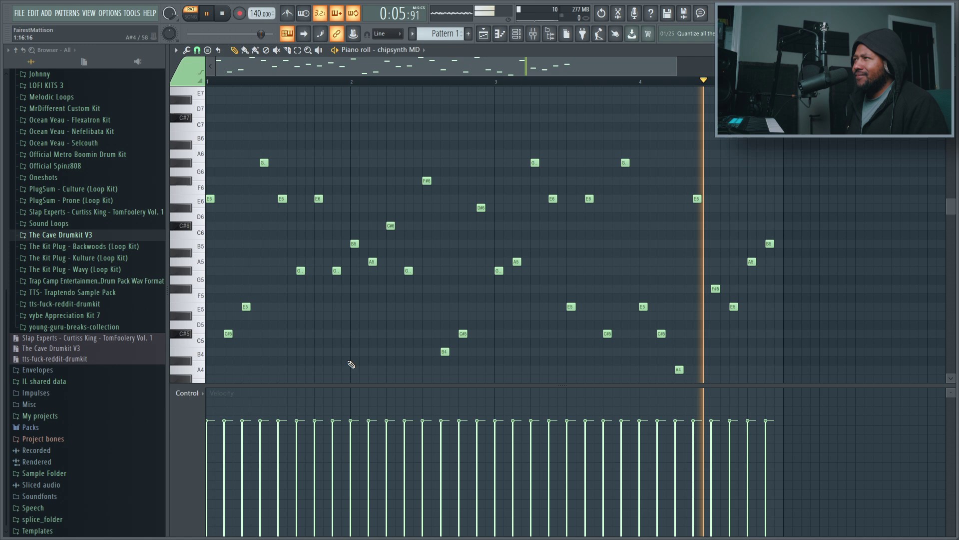
pyautogui.press('space')
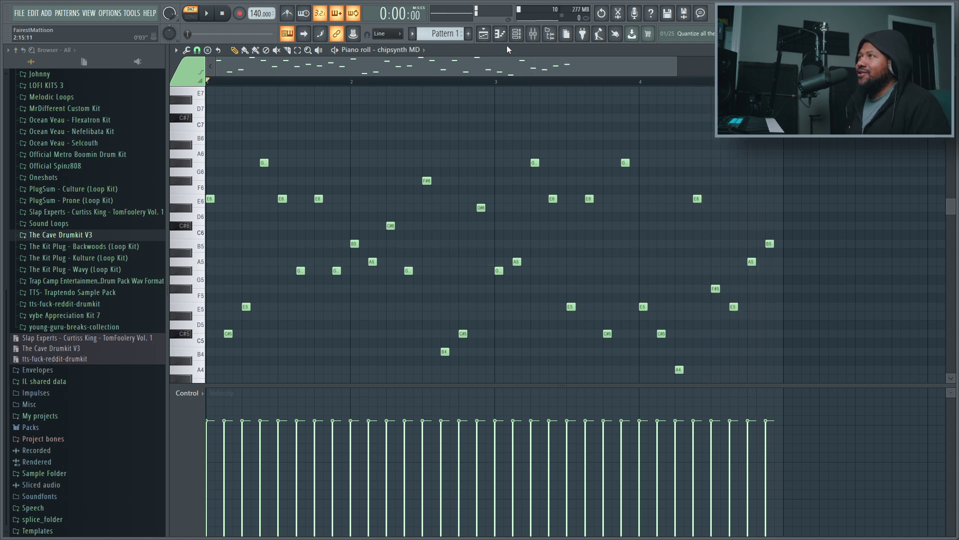
pyautogui.click(519, 33)
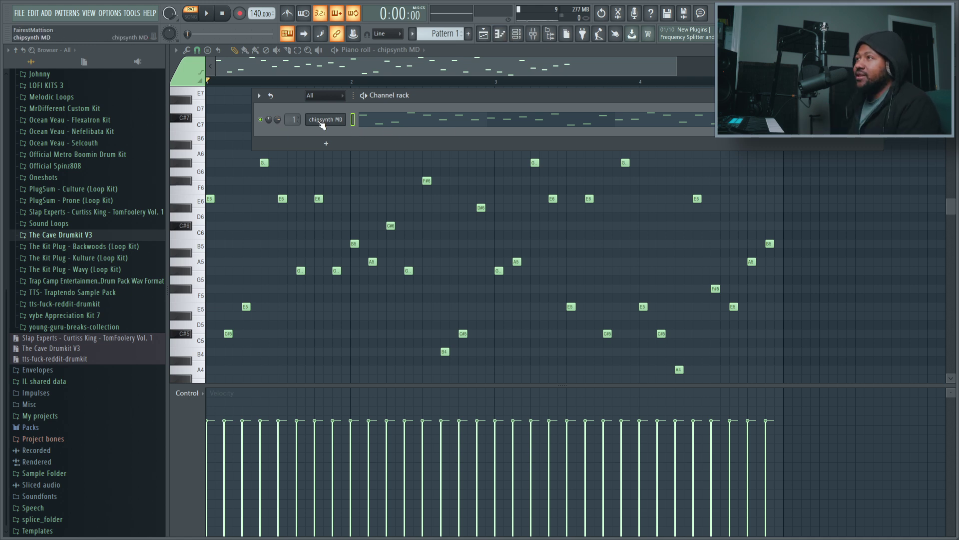
# - Give chipsynth MD its own mixer insert, load HalfTime-64bit in slot 1, band limit 3.92kHz
pyautogui.click(321, 121)
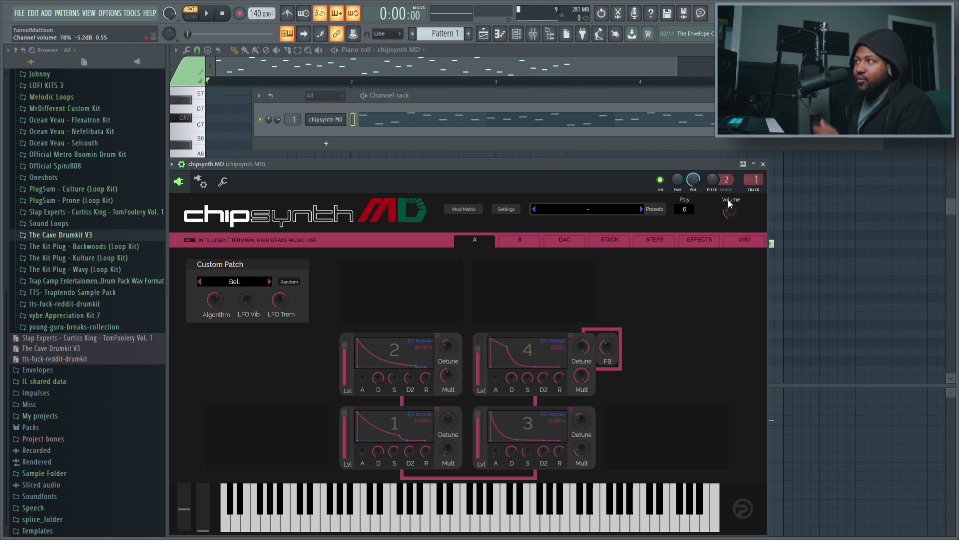
pyautogui.doubleClick(753, 183)
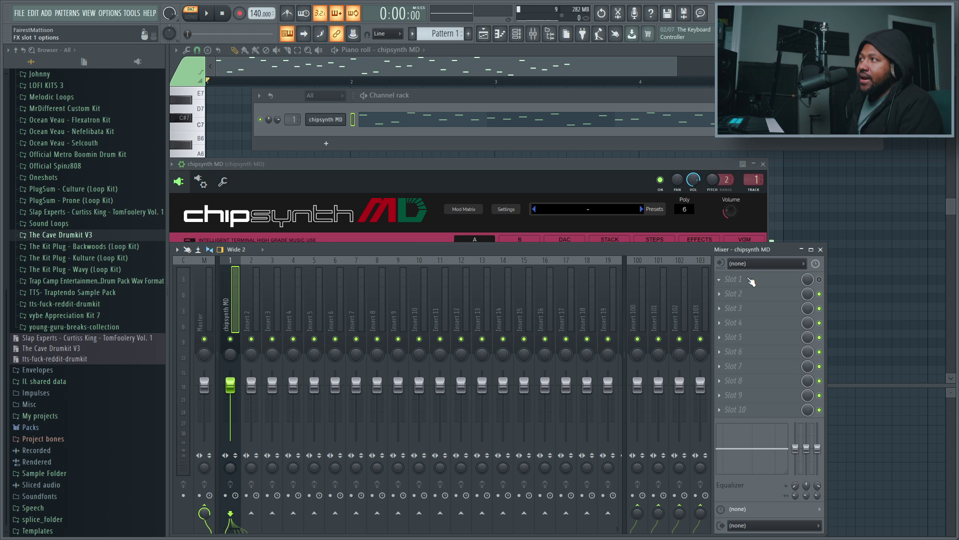
pyautogui.click(741, 279)
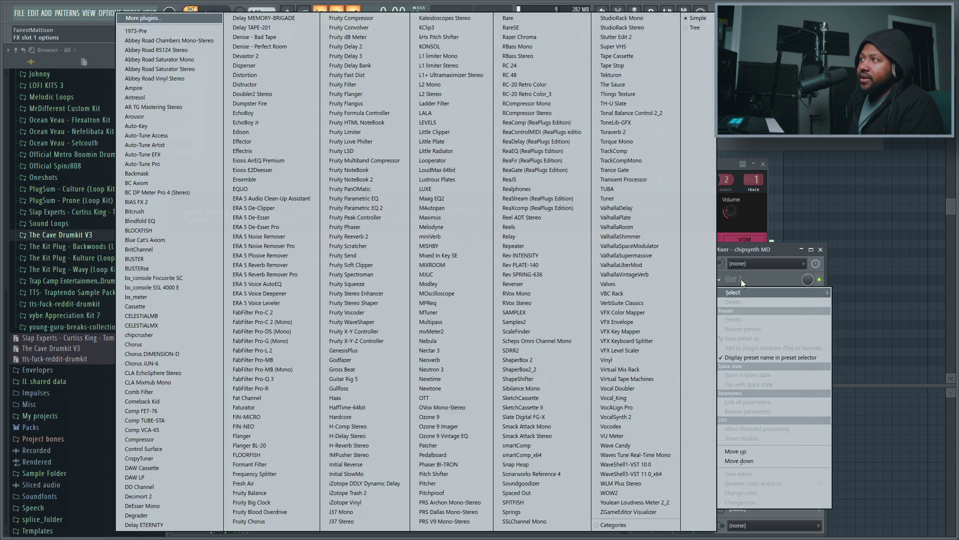
pyautogui.click(348, 406)
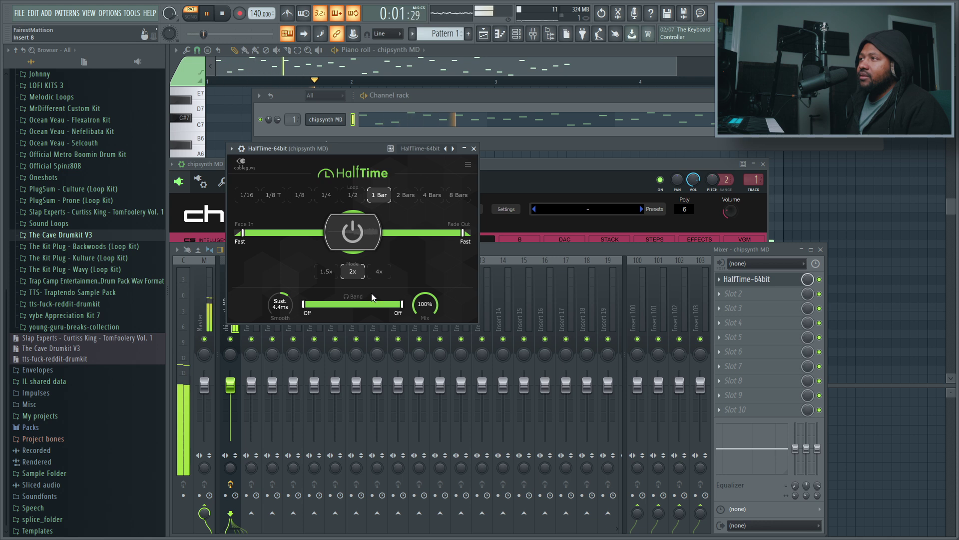
pyautogui.moveTo(402, 304); pyautogui.dragTo(379, 304)
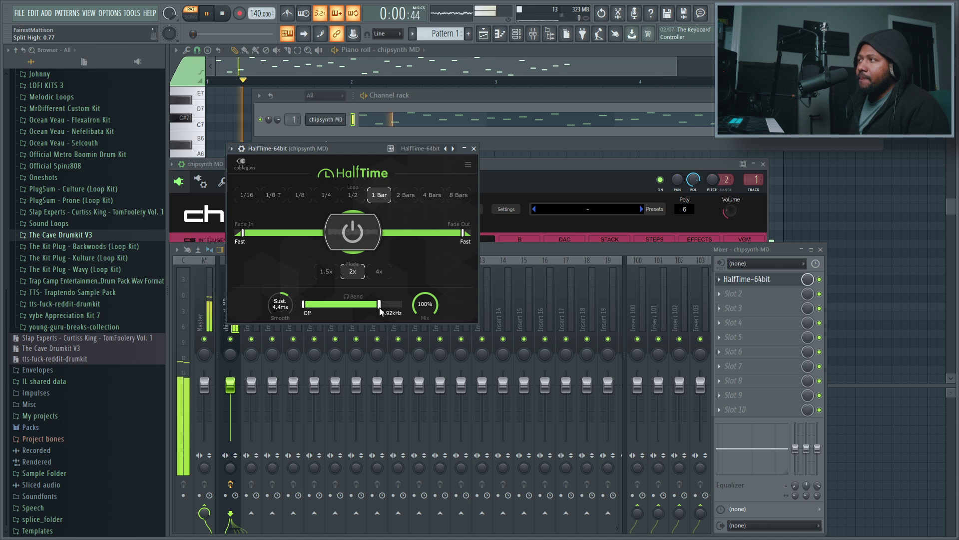
# - Load Chorus JUN-6 into insert slot 2 after HalfTime and lower its RATE slider
pyautogui.press('space')
pyautogui.click(474, 149)
pyautogui.click(756, 293)
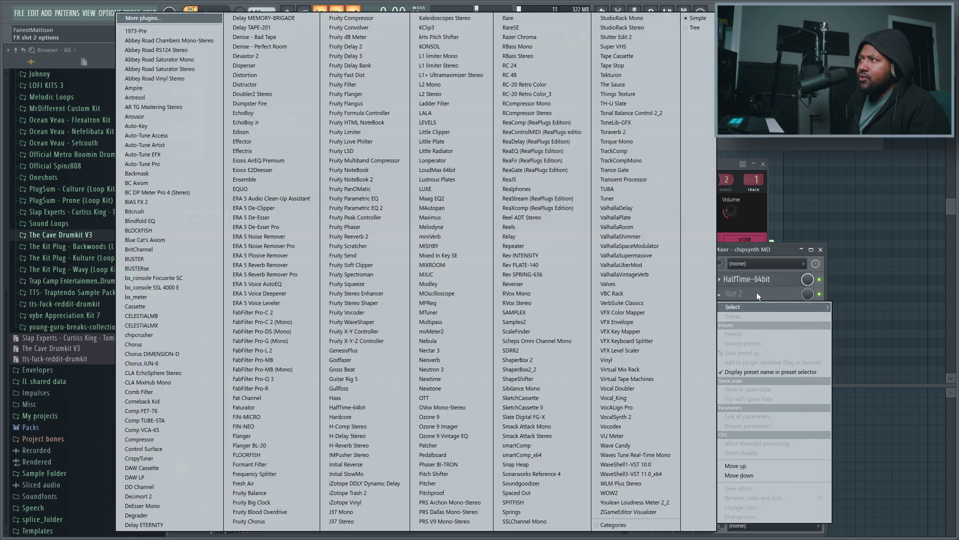
pyautogui.click(160, 364)
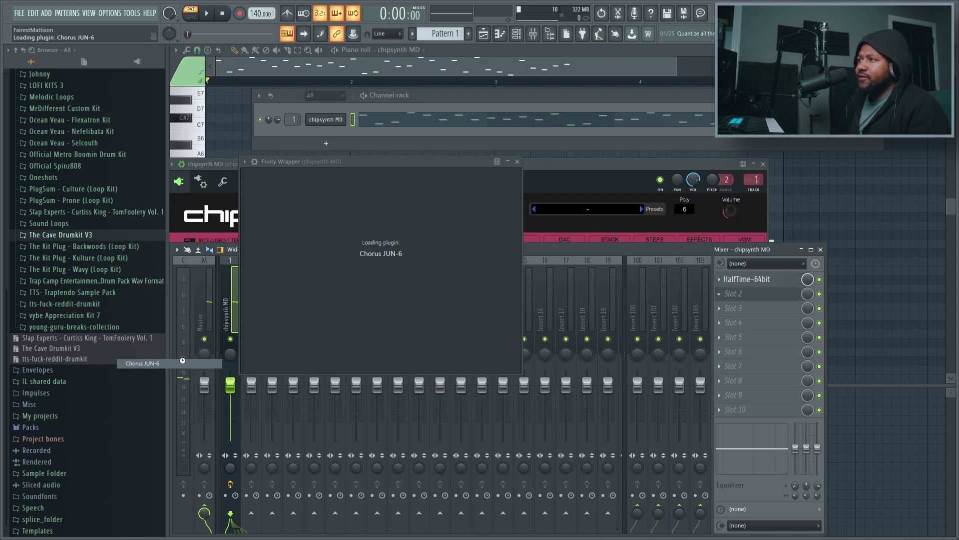
pyautogui.press('space')
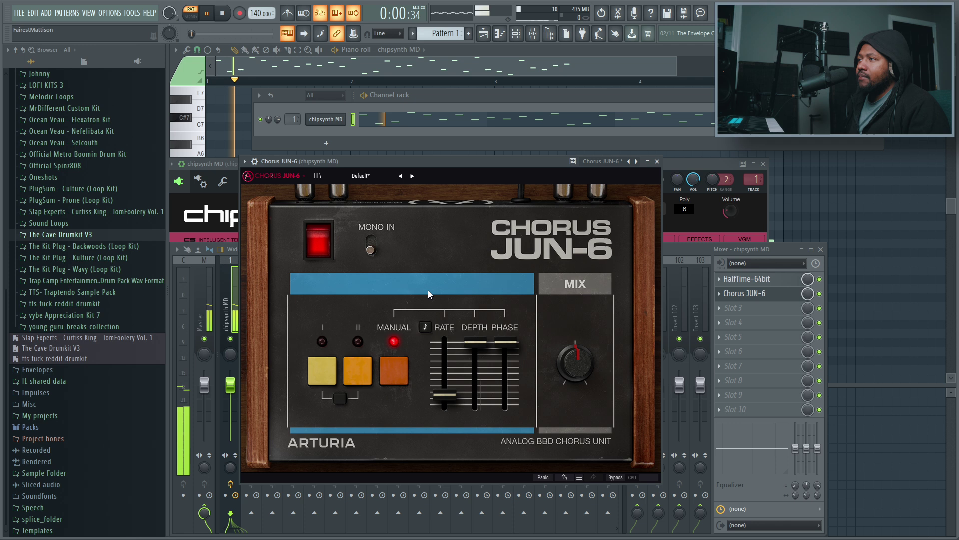
pyautogui.moveTo(442, 391); pyautogui.dragTo(442, 396)
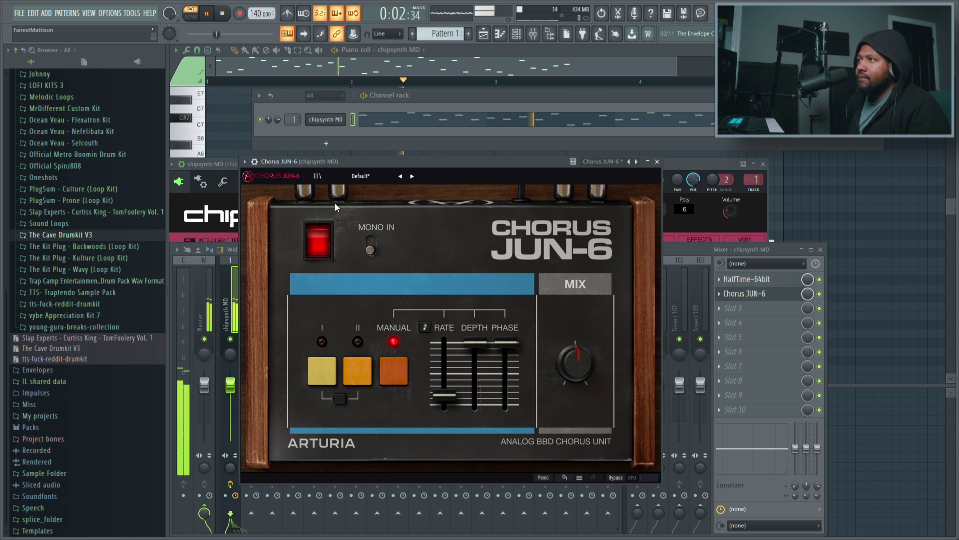
pyautogui.click(657, 161)
pyautogui.press('space')
pyautogui.click(728, 313)
pyautogui.moveTo(742, 314)
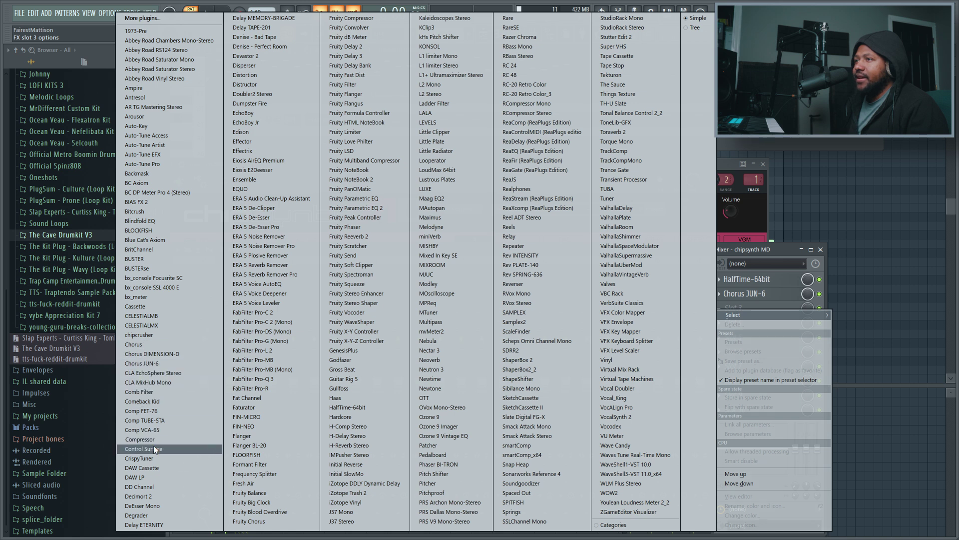
# - Load Cassette into slot 3 with Stability about 15% and the Home deck type
pyautogui.click(145, 309)
pyautogui.press('space')
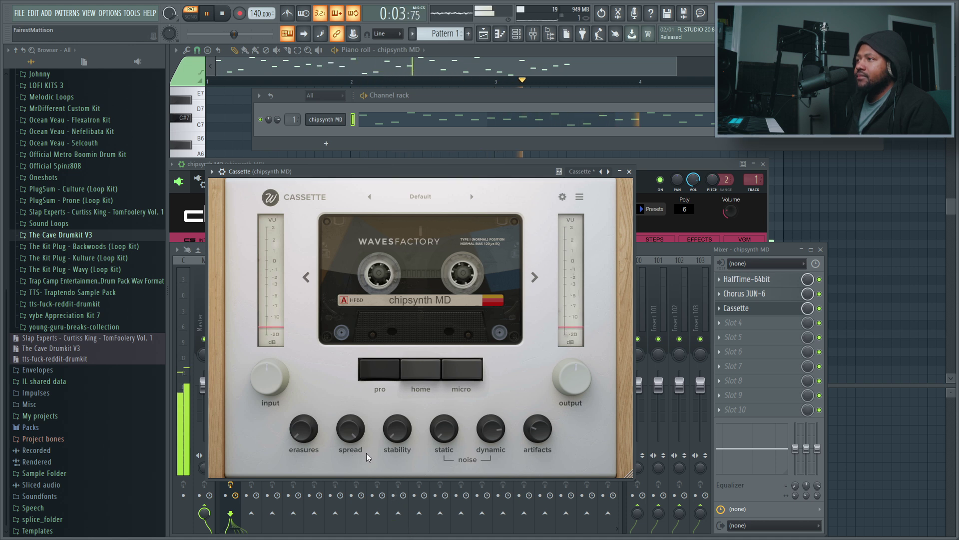
pyautogui.moveTo(296, 407)
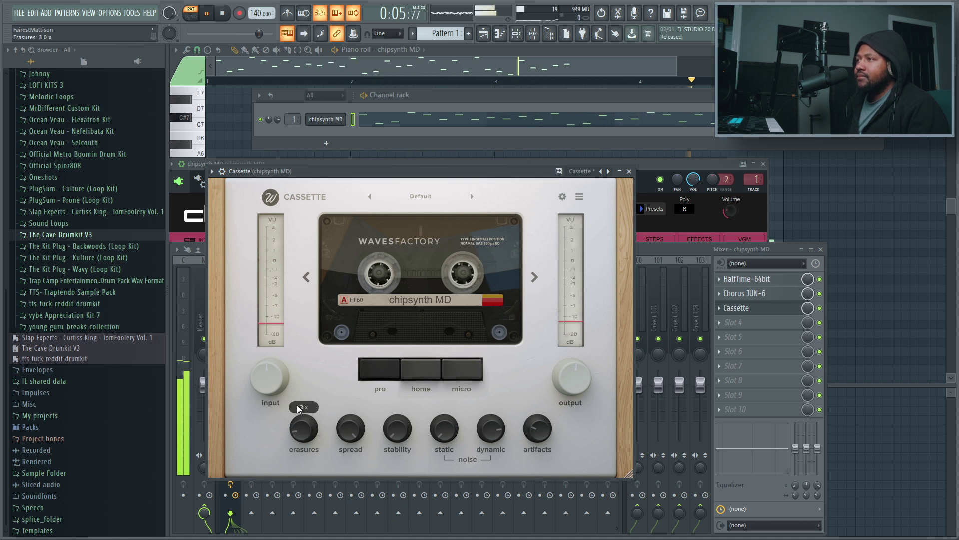
pyautogui.click(438, 372)
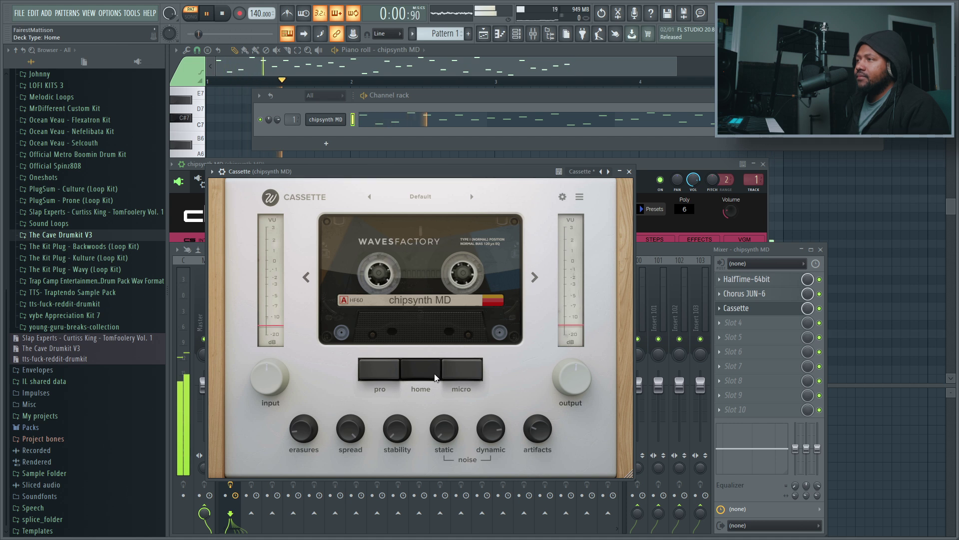
pyautogui.moveTo(393, 446)
pyautogui.moveTo(394, 446); pyautogui.dragTo(387, 418)
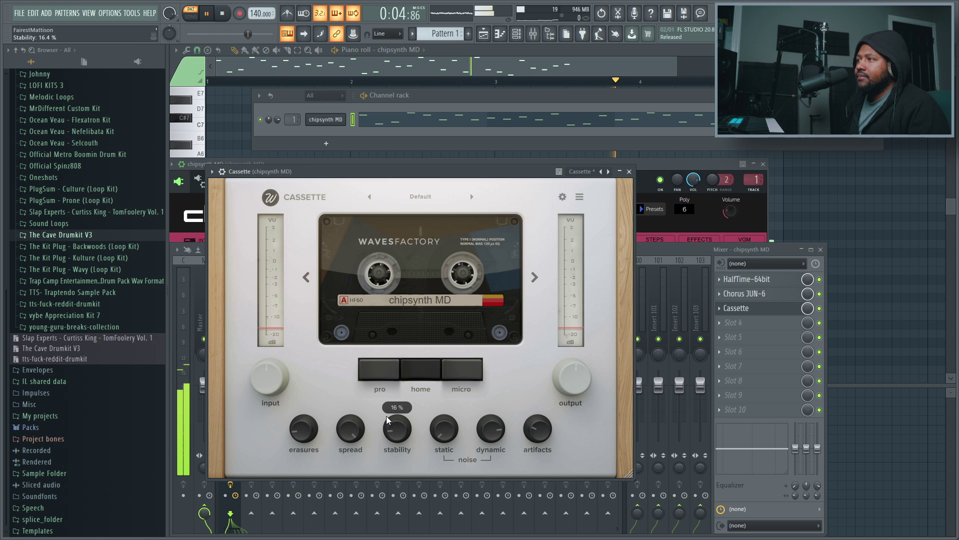
pyautogui.click(464, 368)
pyautogui.click(433, 371)
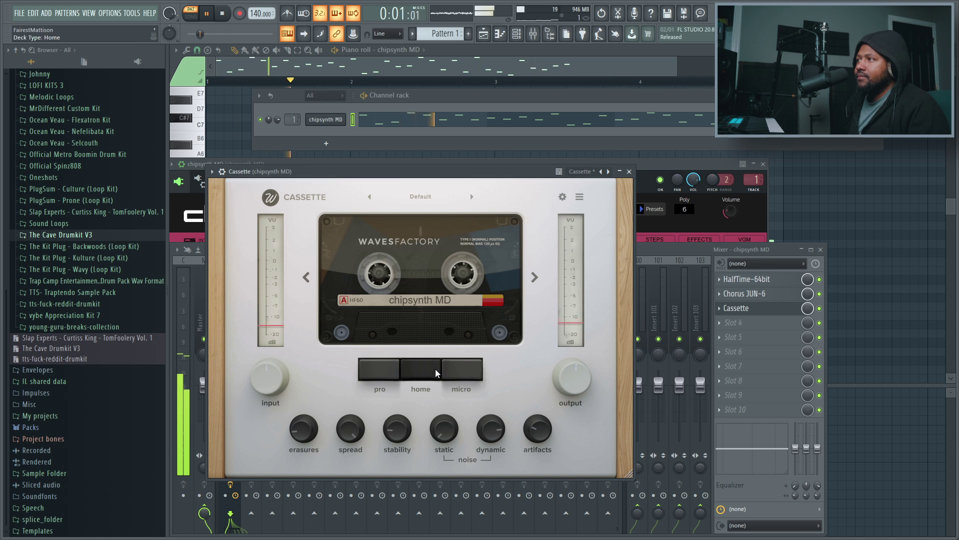
pyautogui.click(629, 172)
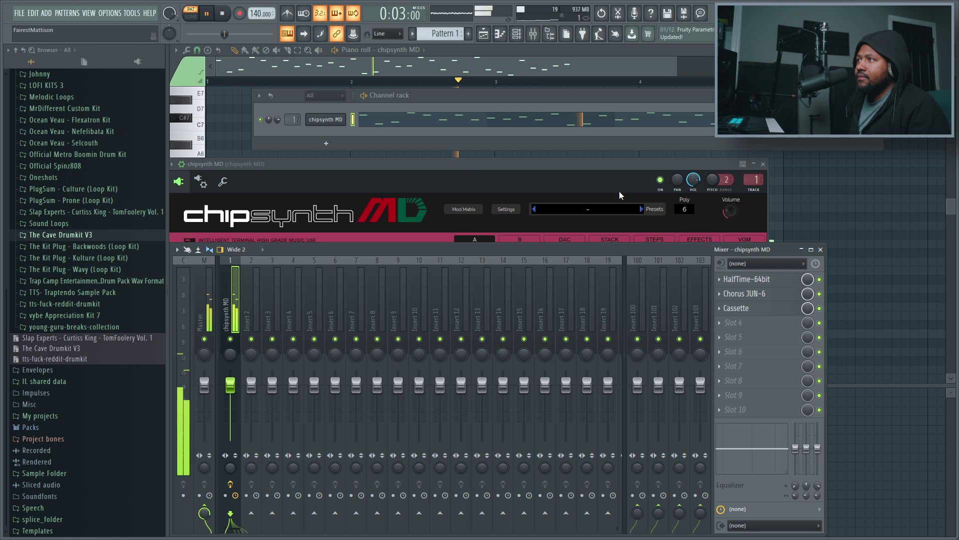
# - Stop playback and load Edison into slot 10 of the chipsynth MD insert
pyautogui.press('space')
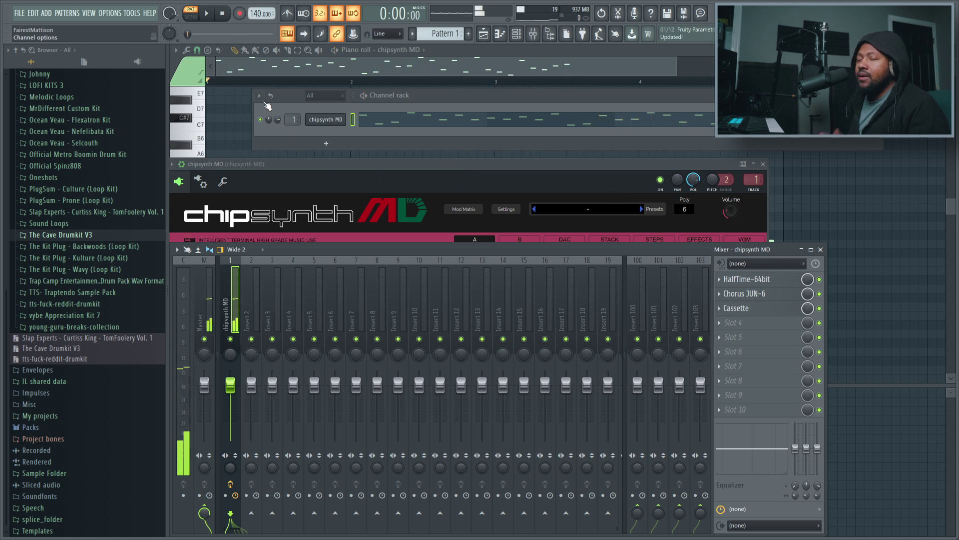
pyautogui.click(741, 410)
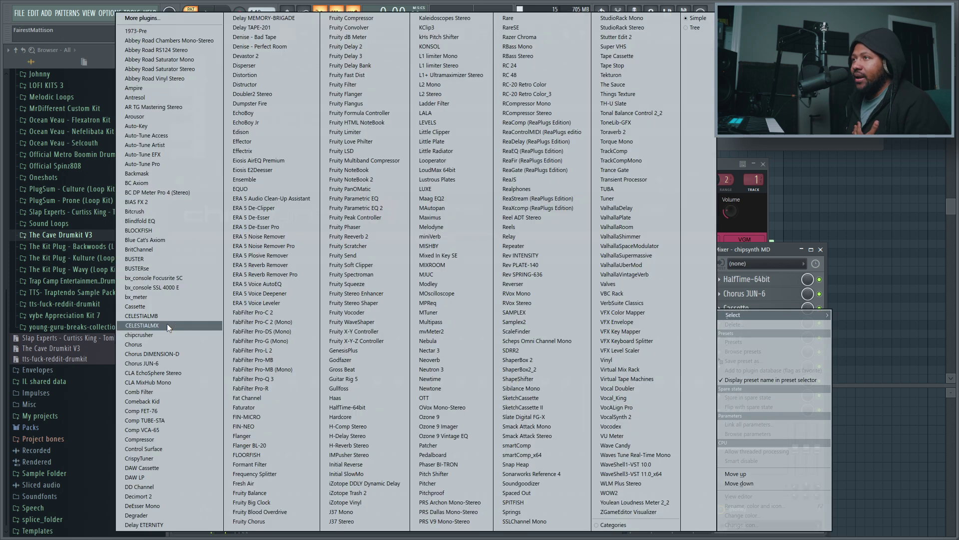
pyautogui.click(252, 133)
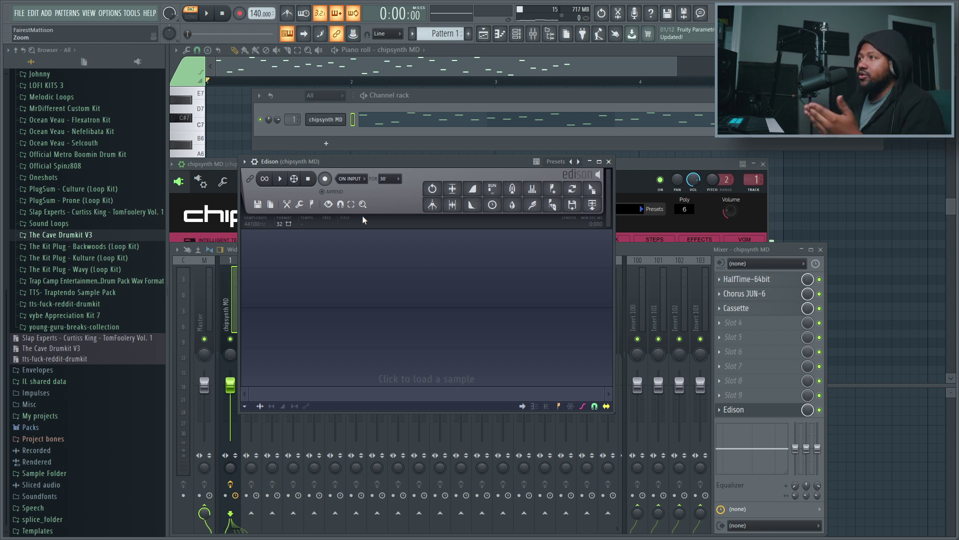
# - Set Edison to record On Play, arm it, and start playback to capture the melody
pyautogui.click(348, 181)
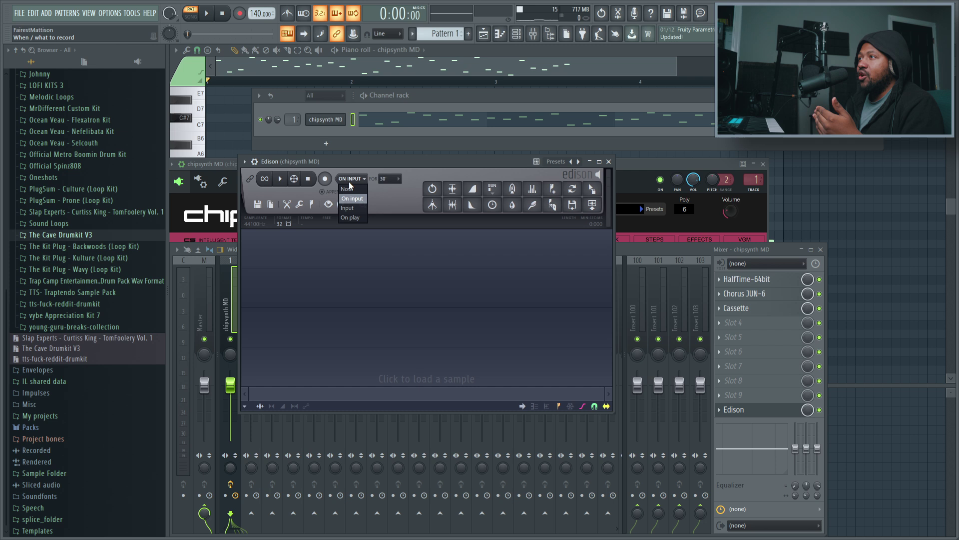
pyautogui.click(350, 217)
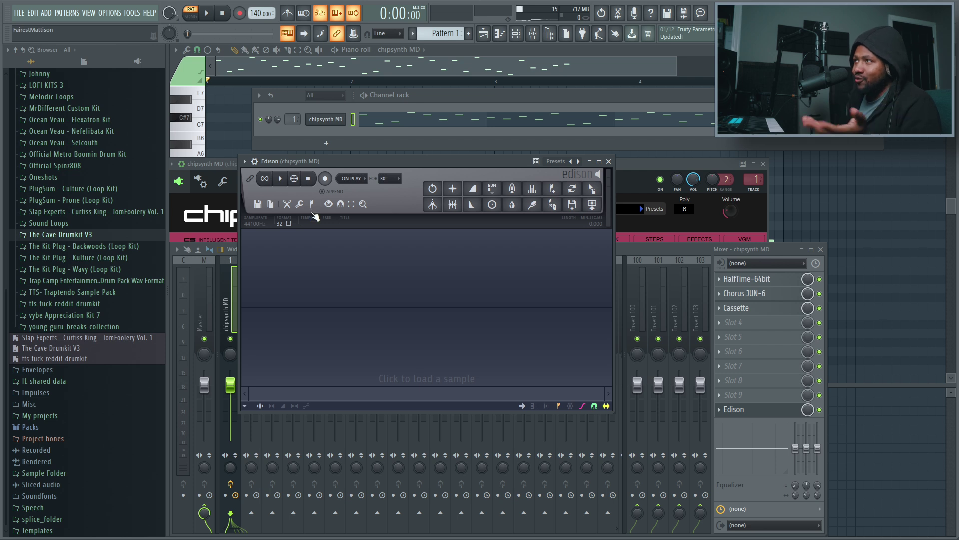
pyautogui.click(325, 178)
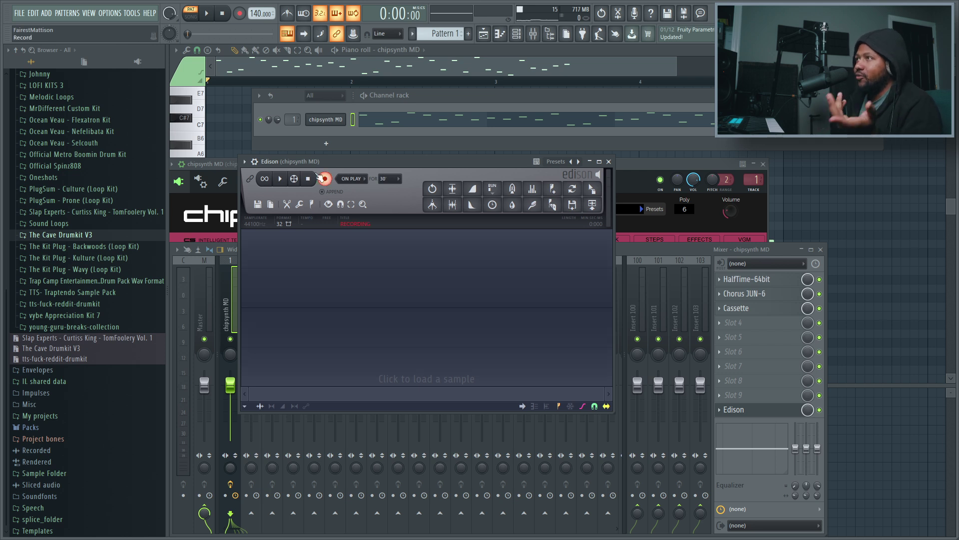
pyautogui.click(207, 15)
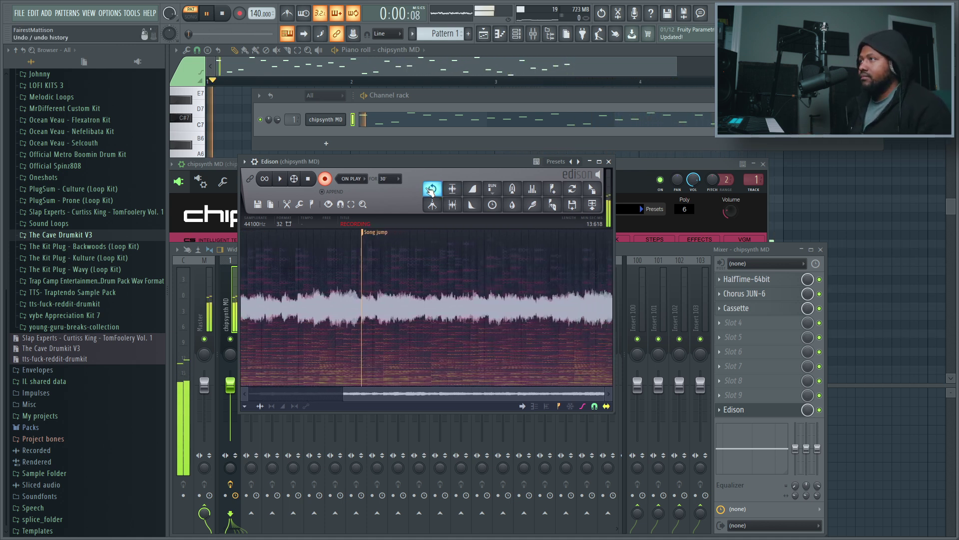
# - Stop recording and delete the repeated loop after the Song jump marker, leaving 6.857 seconds
pyautogui.click(325, 179)
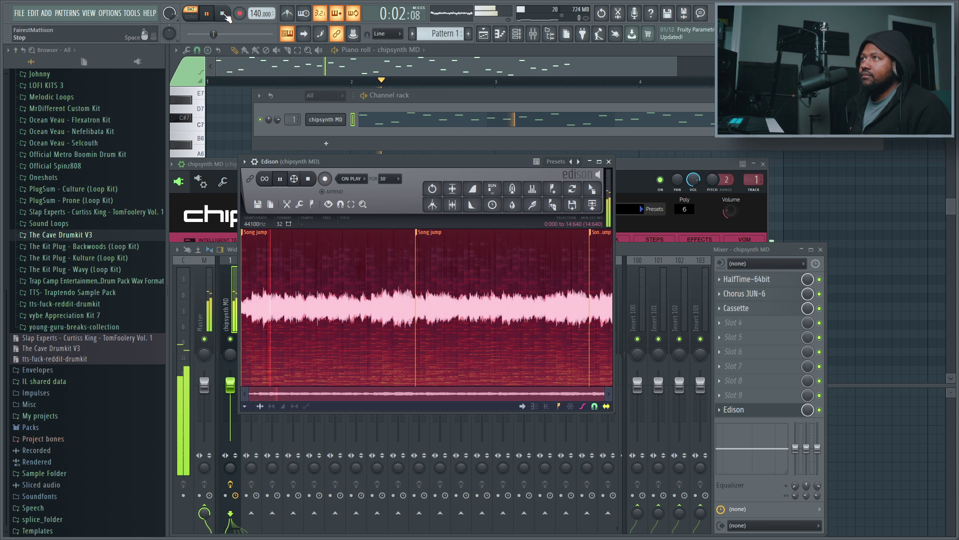
pyautogui.press('space')
pyautogui.rightClick(430, 233)
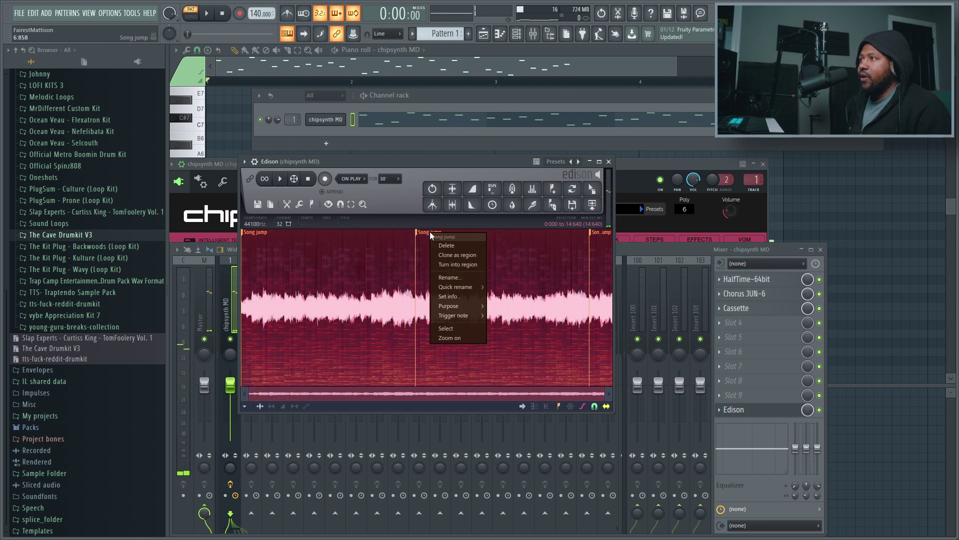
pyautogui.click(446, 328)
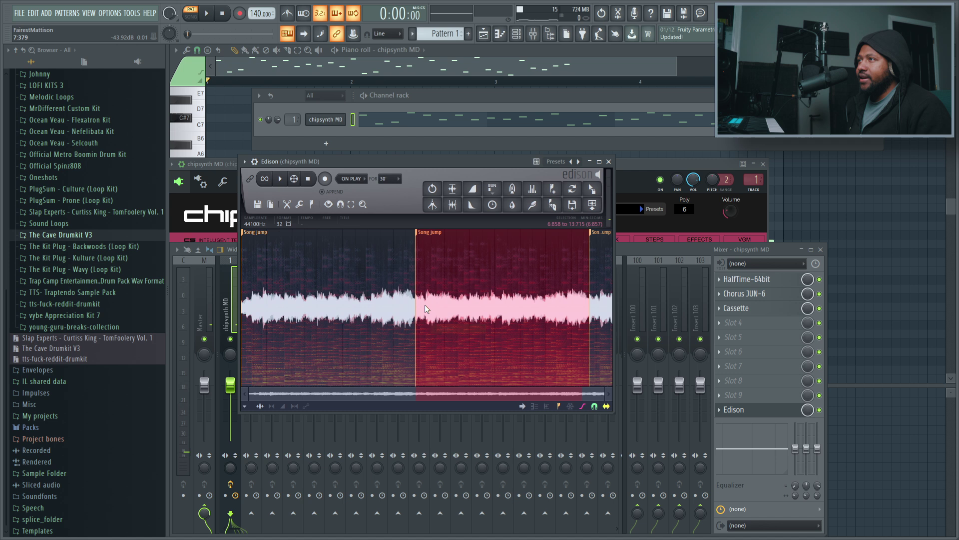
pyautogui.click(294, 209)
pyautogui.click(300, 379)
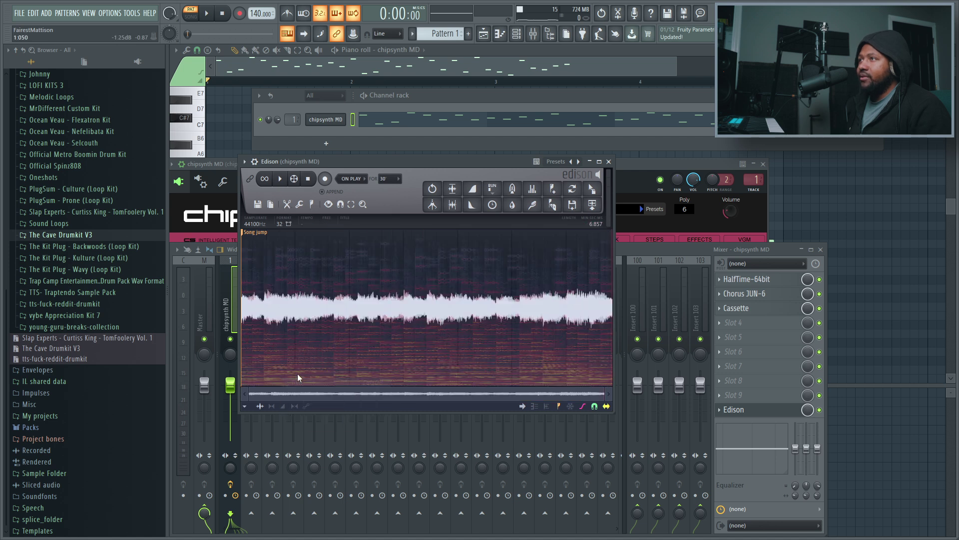
# - Apply Declick in and Declick out to the trimmed Edison sample
pyautogui.click(300, 205)
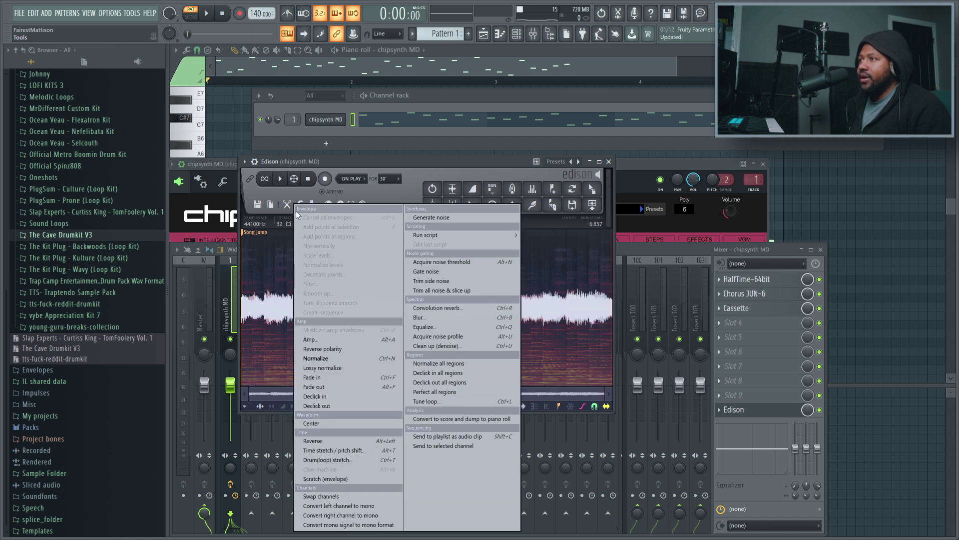
pyautogui.click(319, 398)
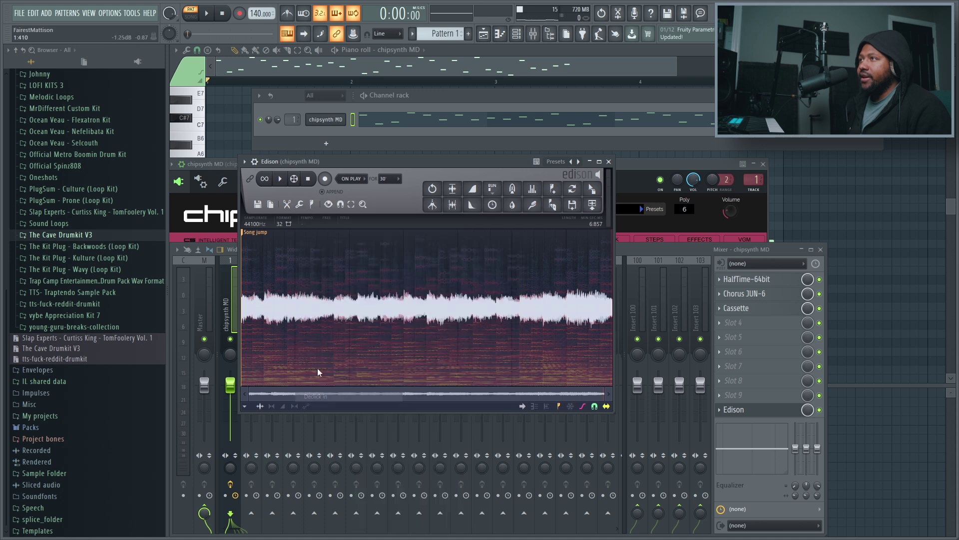
pyautogui.click(302, 206)
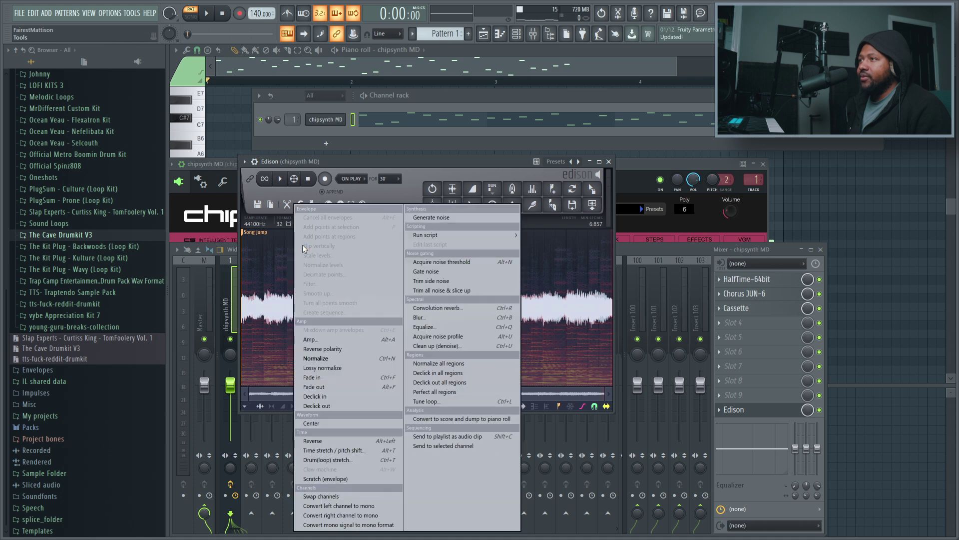
pyautogui.click(322, 405)
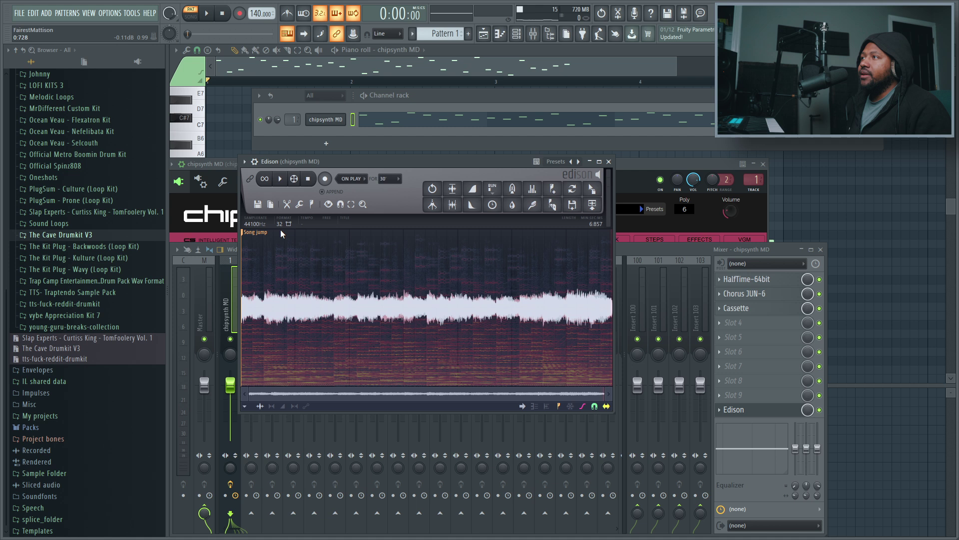
# - Tempo-sync the Edison loop to 140 BPM through its Edit properties dialog
pyautogui.click(259, 205)
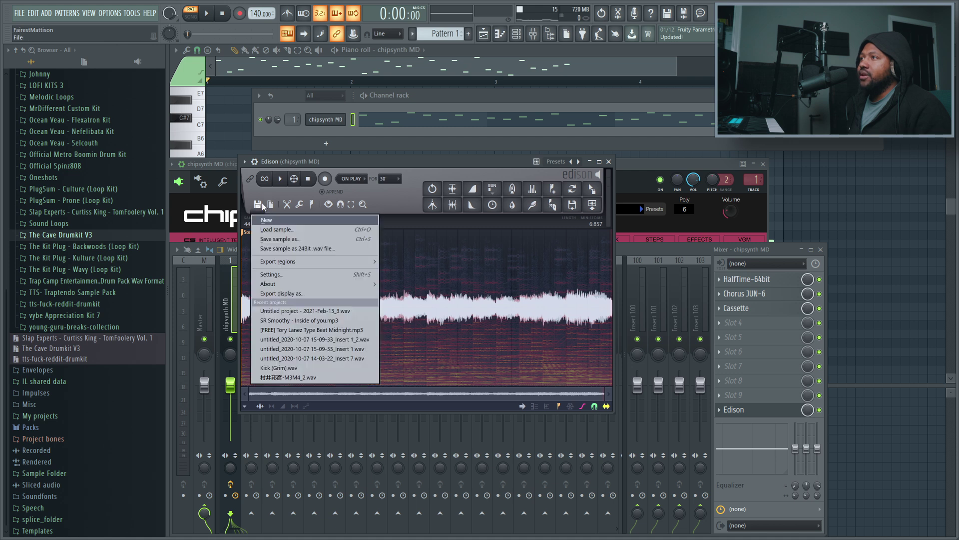
pyautogui.click(271, 205)
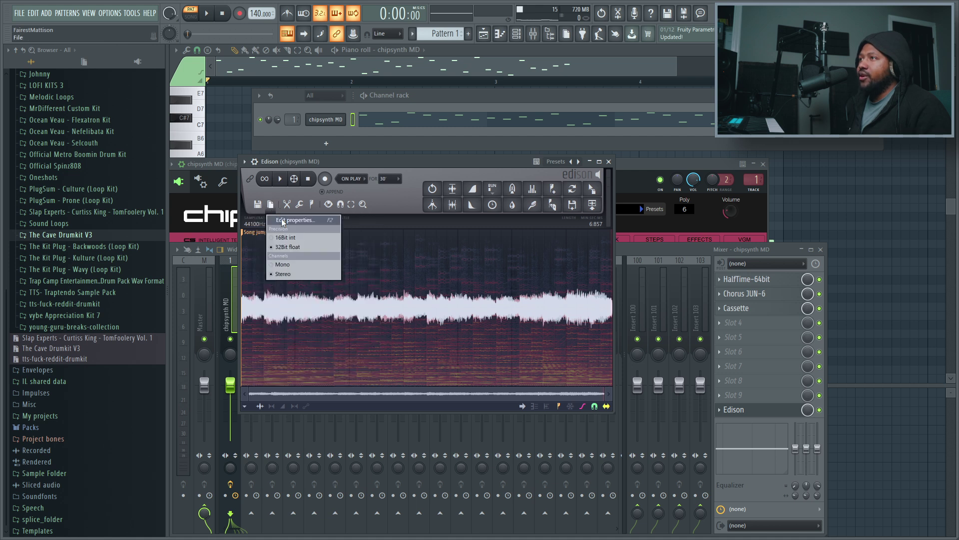
pyautogui.click(283, 222)
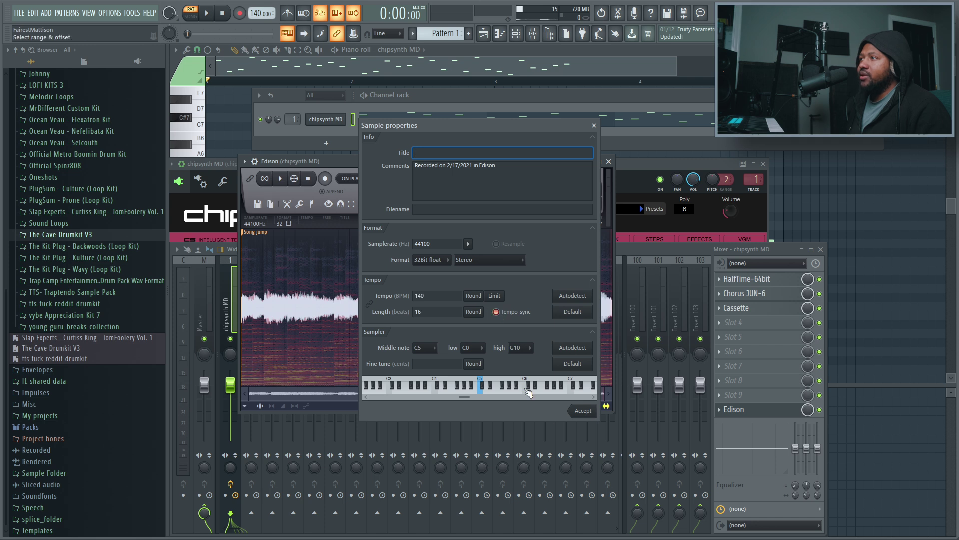
pyautogui.click(579, 412)
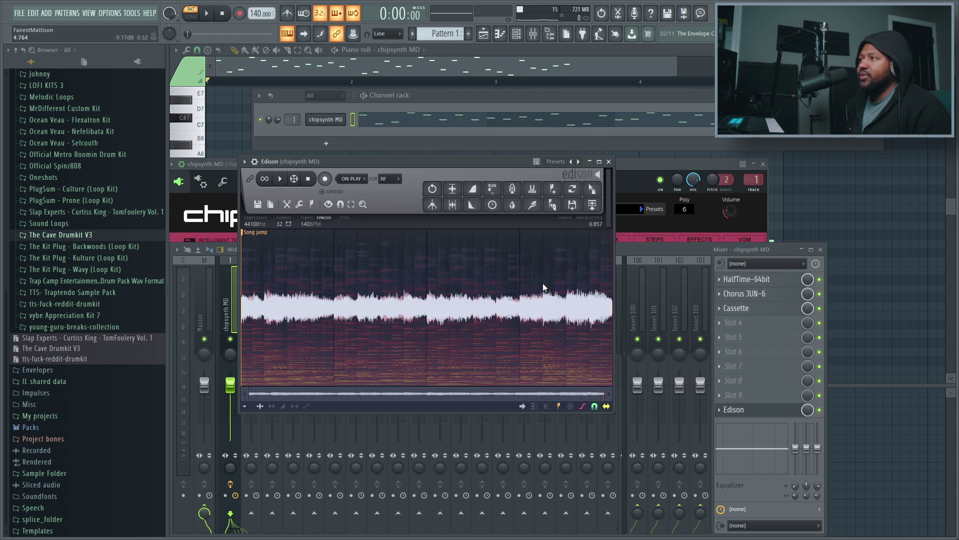
# - Audition the synced loop in Edison
pyautogui.click(280, 179)
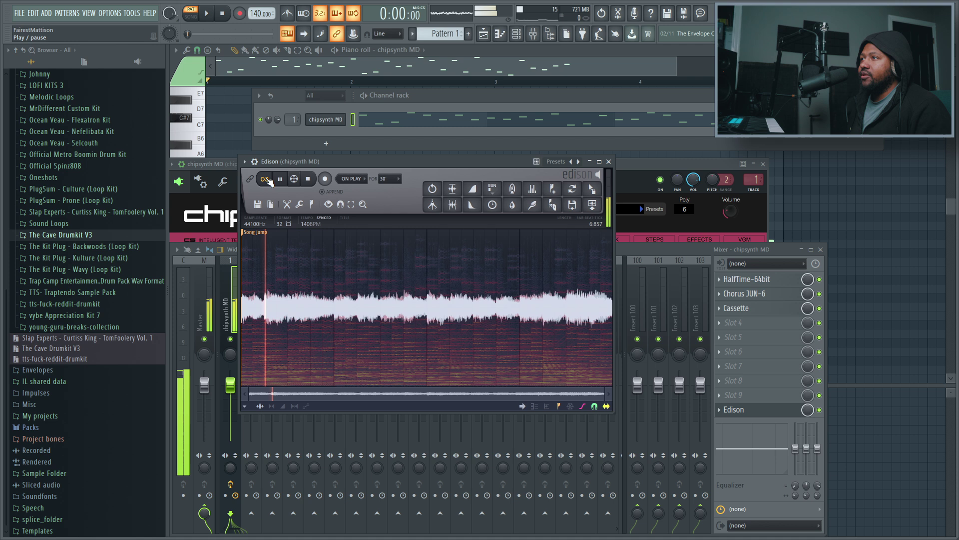
pyautogui.click(318, 182)
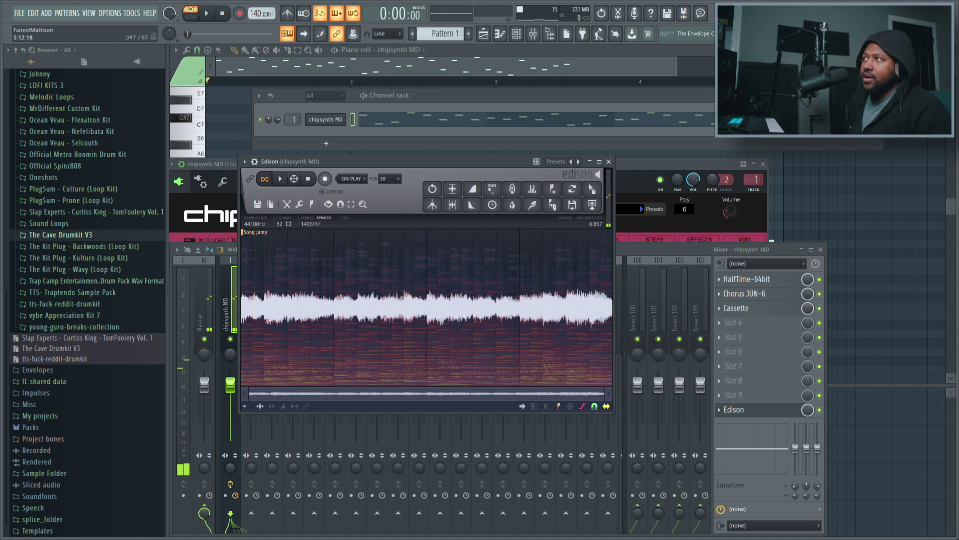
pyautogui.click(955, 53)
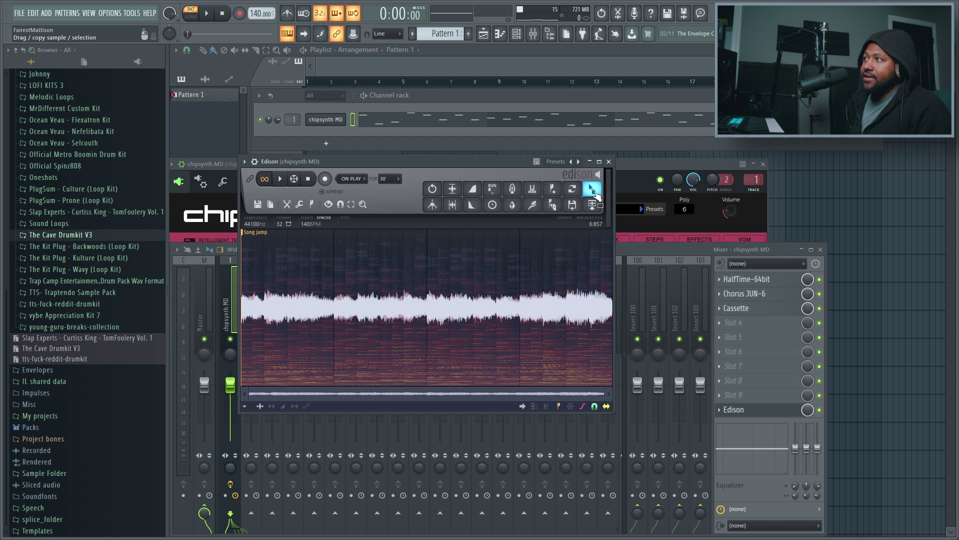
# - Drop the Edison loop on Track 1 in Song mode and pitch the clip down 600 cents
pyautogui.moveTo(592, 188); pyautogui.dragTo(310, 93)
pyautogui.click(191, 16)
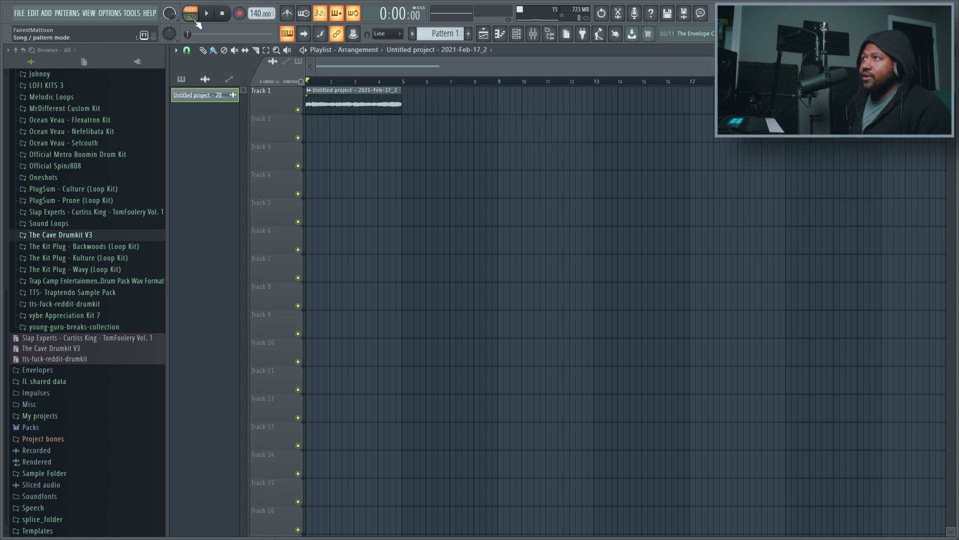
pyautogui.doubleClick(338, 97)
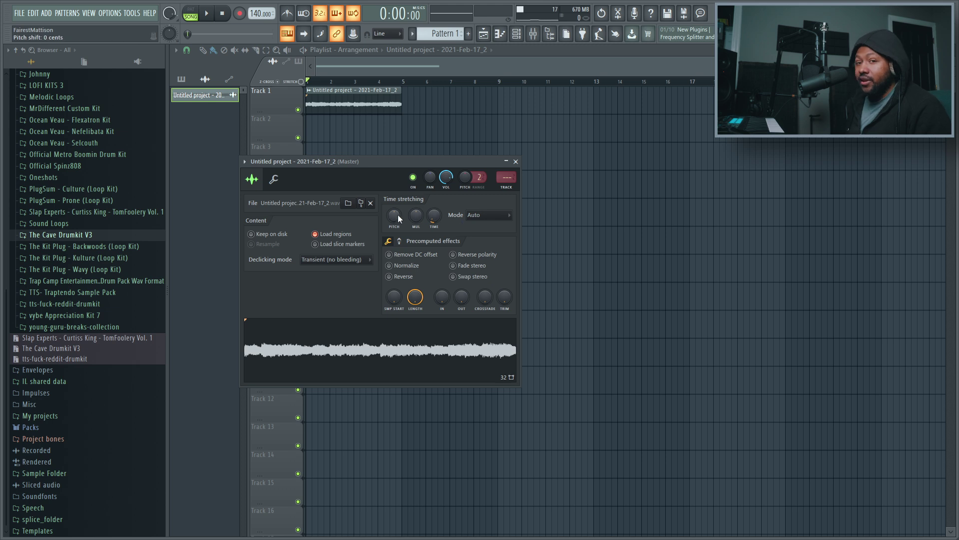
pyautogui.moveTo(398, 216); pyautogui.dragTo(398, 222)
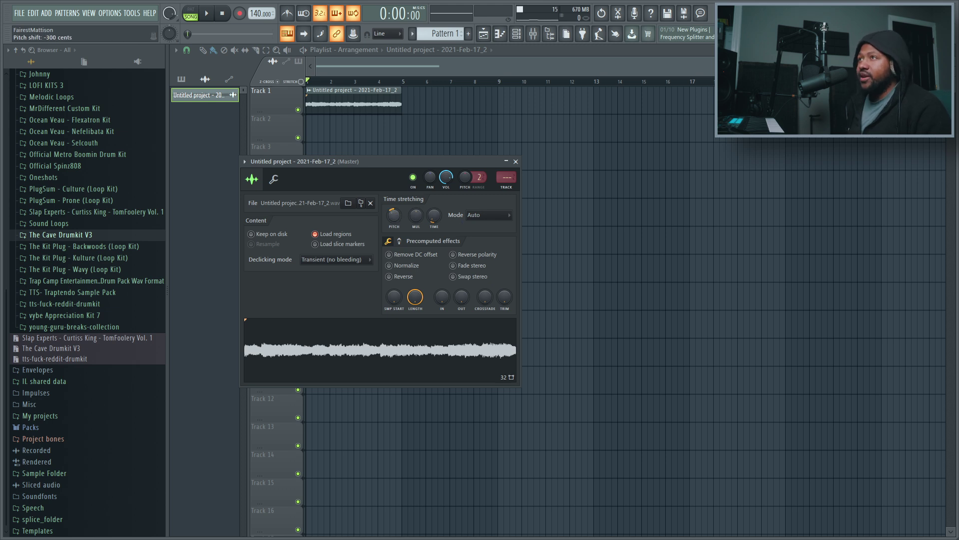
# - Play the arrangement to hear the pitched-down clip
pyautogui.press('space')
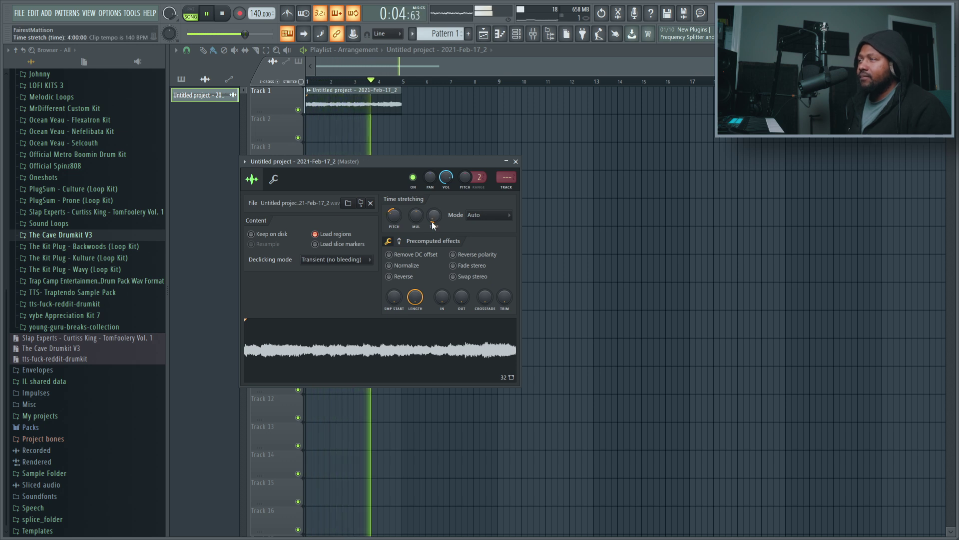
pyautogui.scroll(-2, 398, 220)
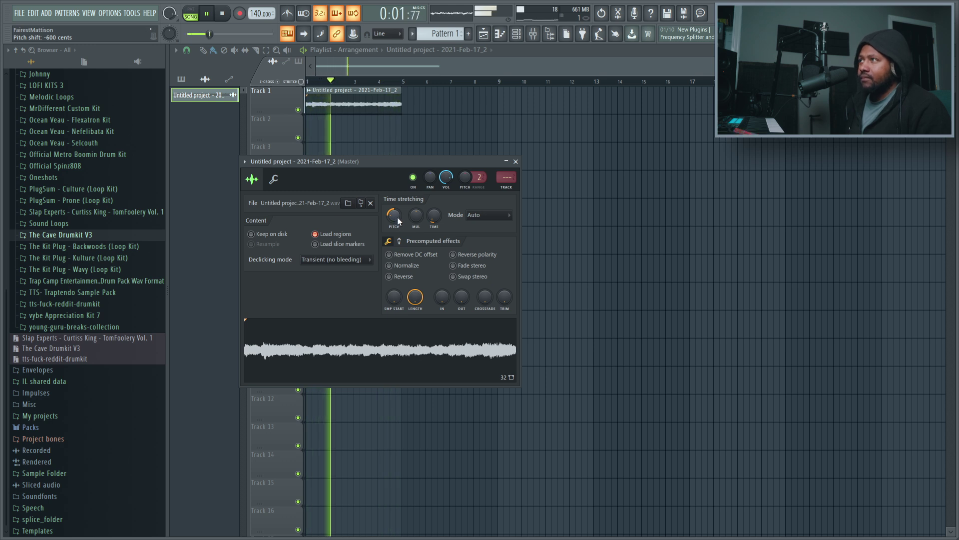
pyautogui.press('space')
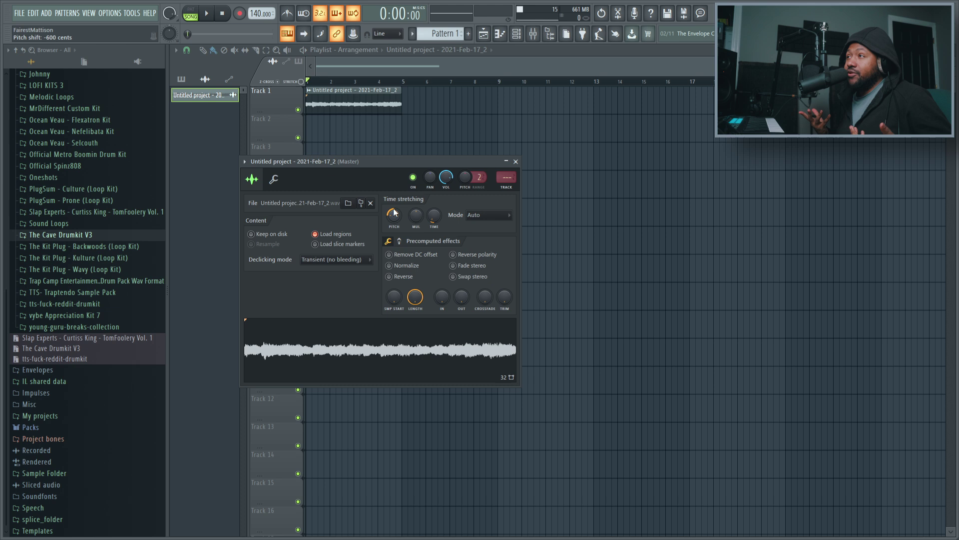
pyautogui.press('space')
pyautogui.click(222, 14)
# - Test time-stretching the clip, then return it to four bars (4:00:00)
pyautogui.moveTo(434, 216); pyautogui.dragTo(434, 191)
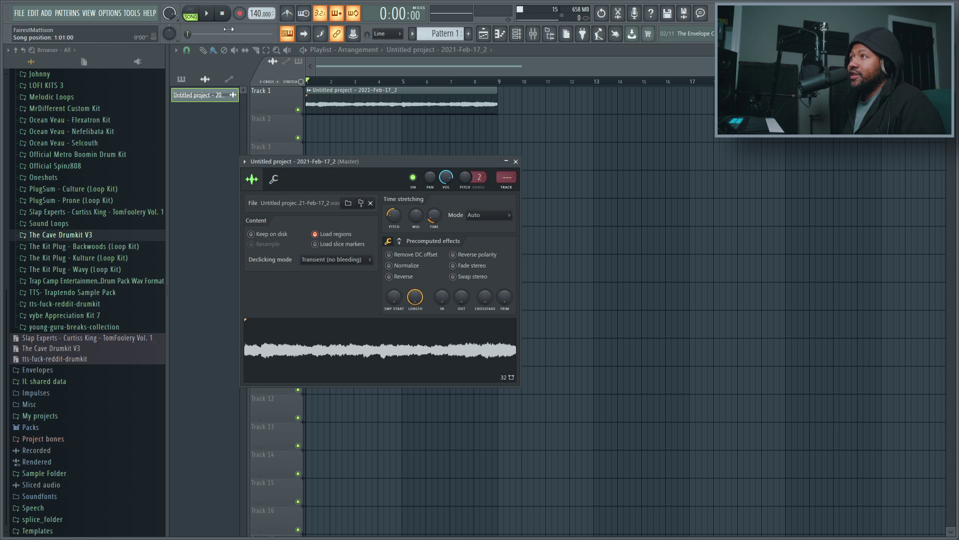
pyautogui.click(207, 15)
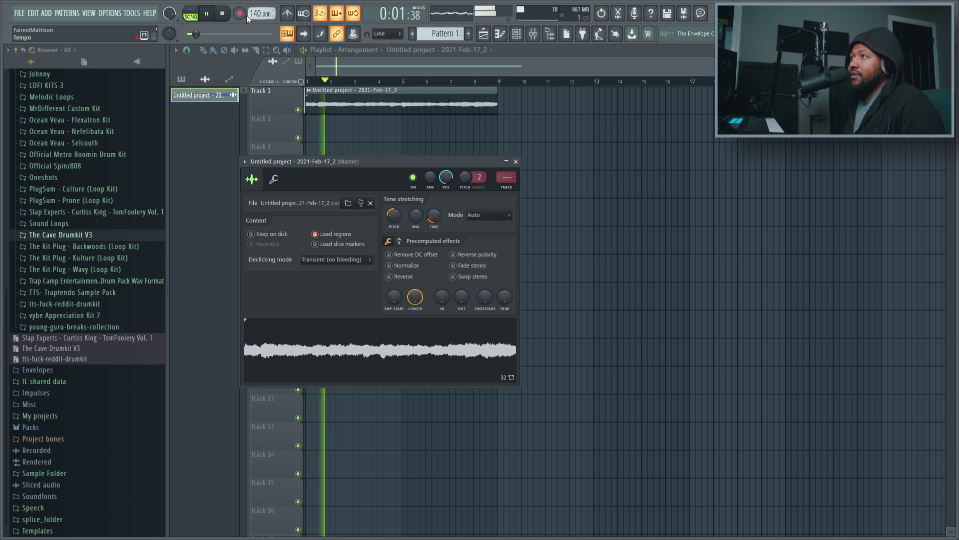
pyautogui.press('space')
pyautogui.moveTo(434, 197); pyautogui.dragTo(436, 206)
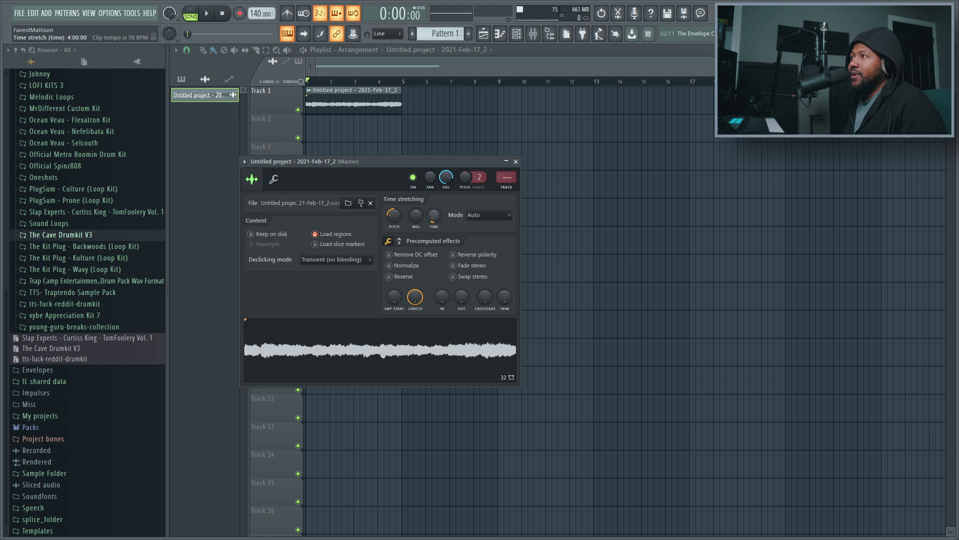